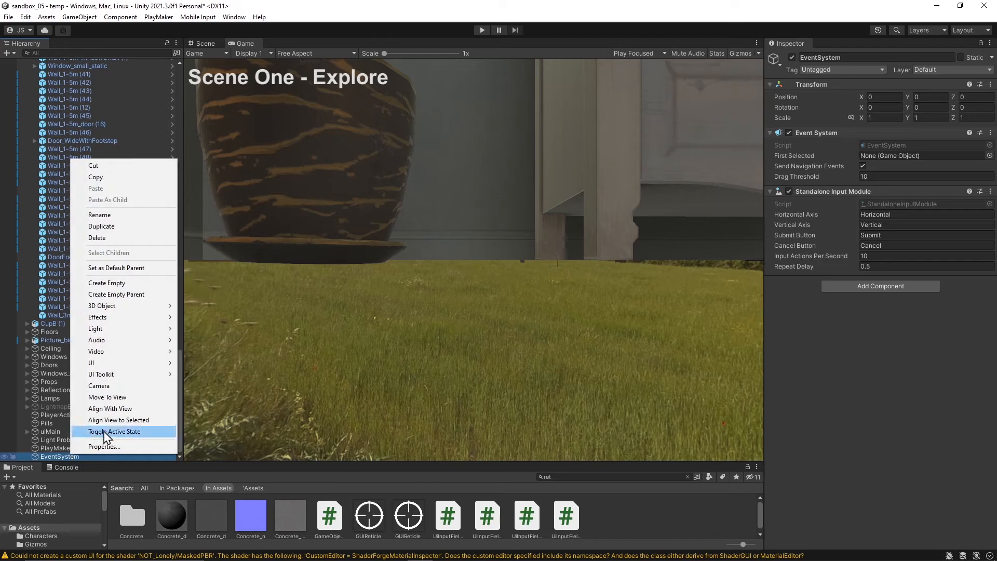
Add a UI Canvas under the EventSystem object and create a Slider inside that canvas.
mouse_move(119, 363)
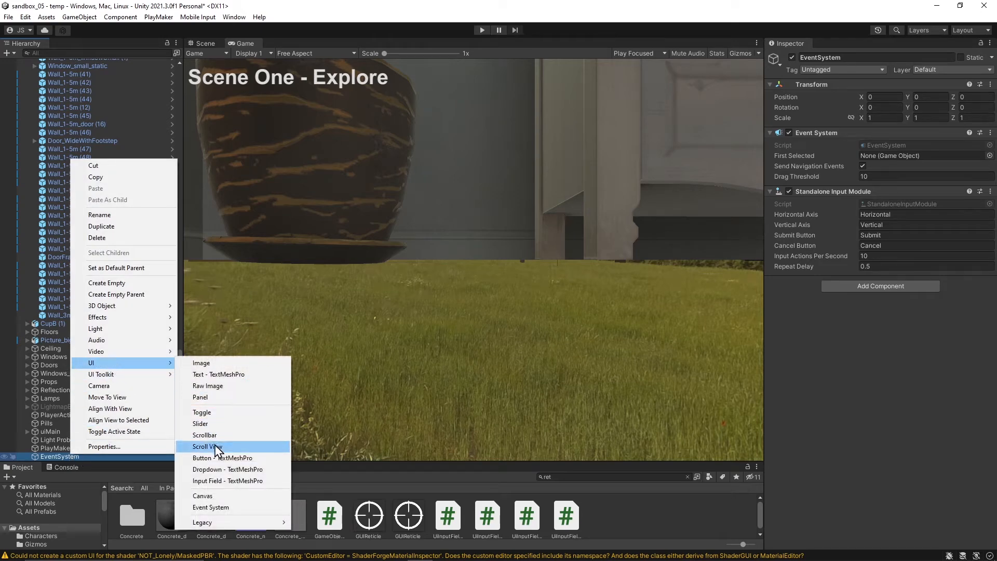
click(207, 496)
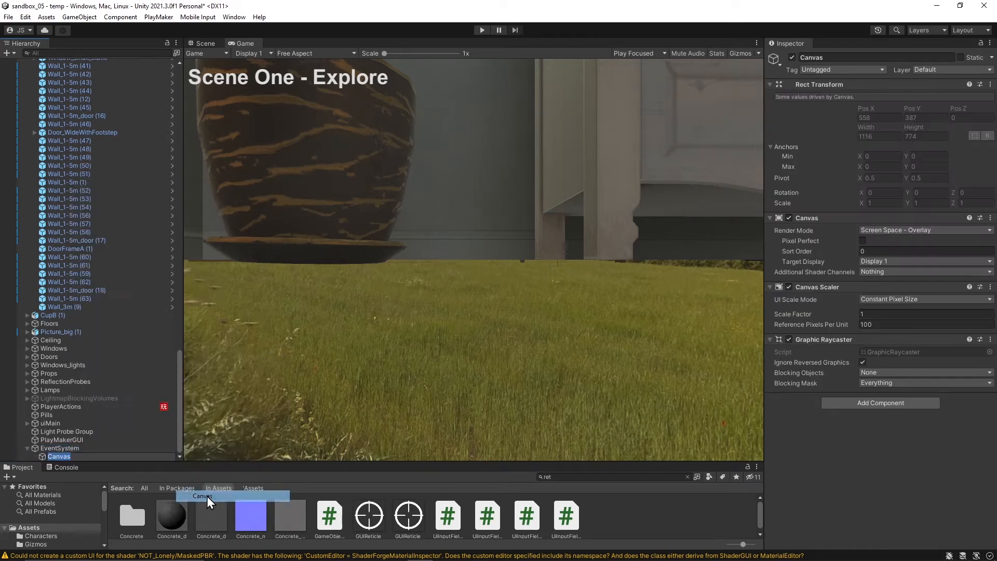
key(Return)
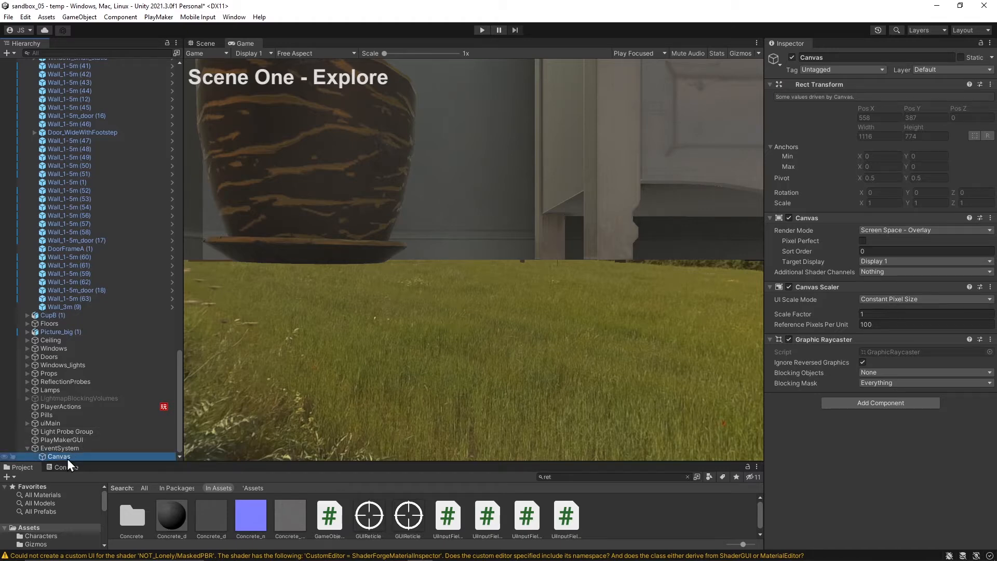
right_click(67, 458)
mouse_move(126, 362)
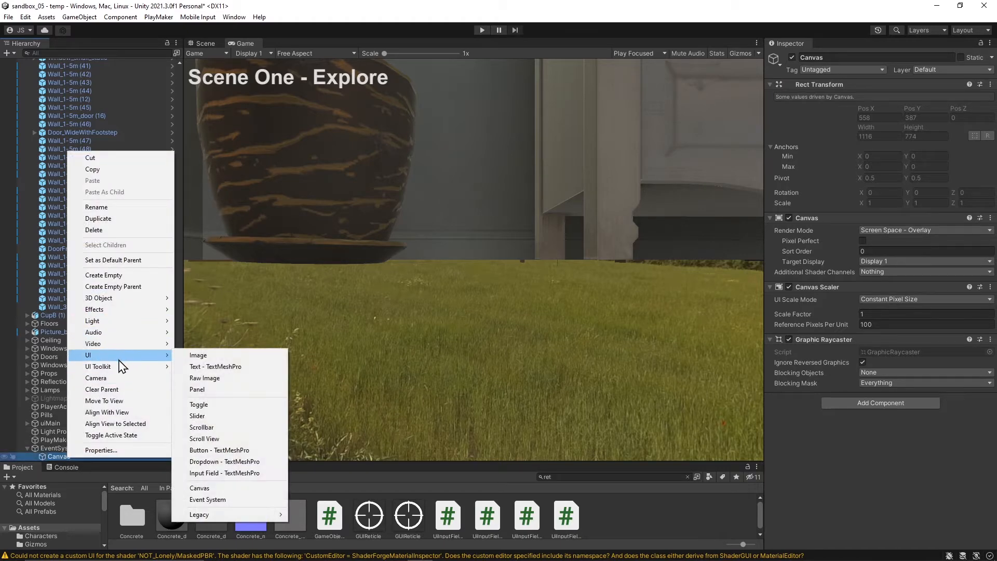
click(218, 416)
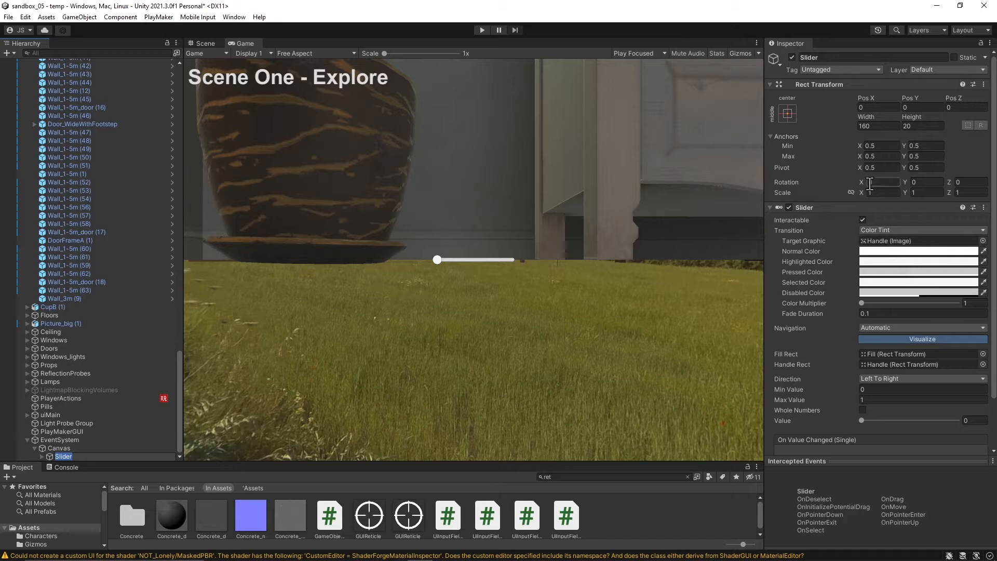
Resize the slider to a width of 298.8 and a height of about 85.3, and select its Handle Slide Area.
drag(908, 112, 510, 27)
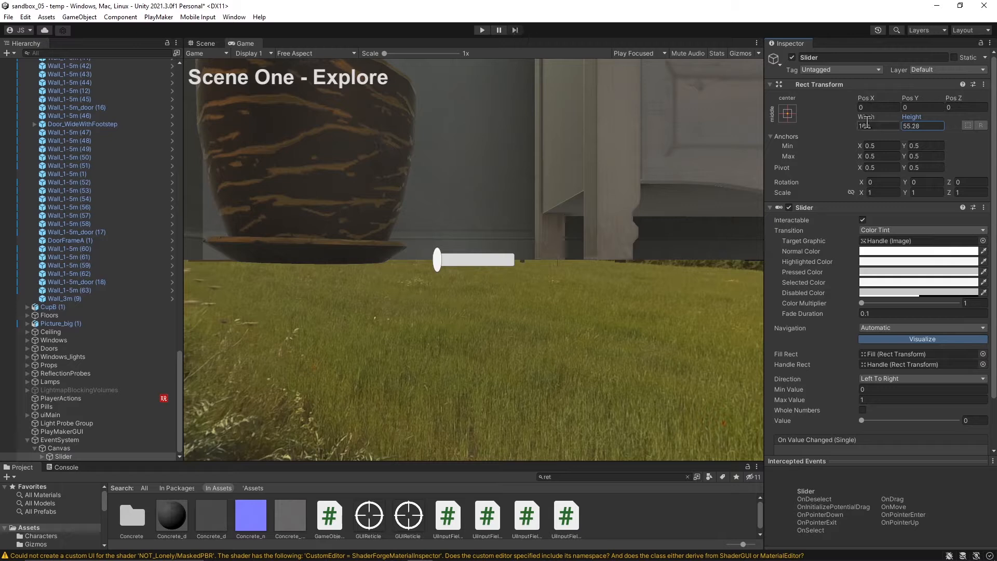
drag(865, 117, 410, 26)
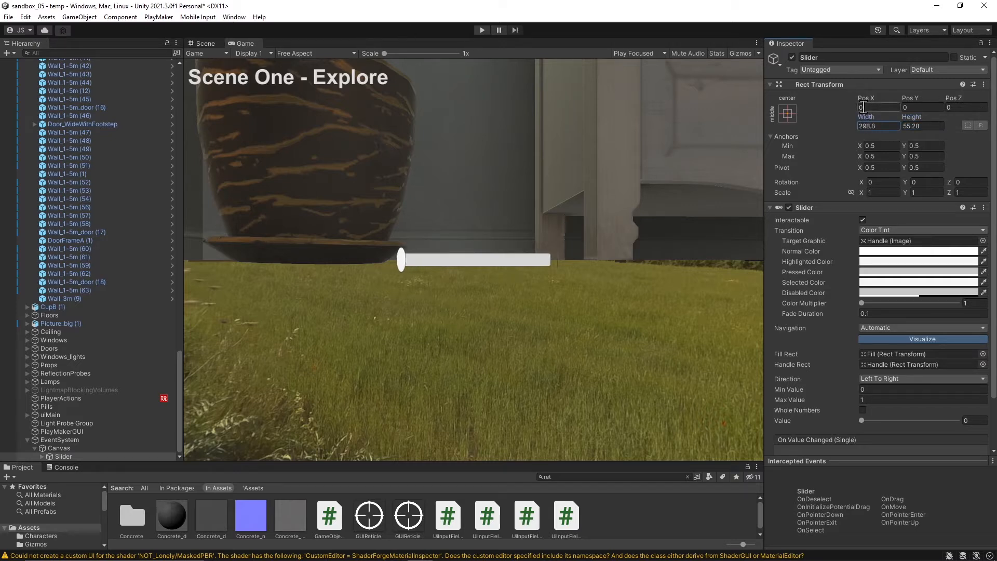
drag(911, 117, 955, 122)
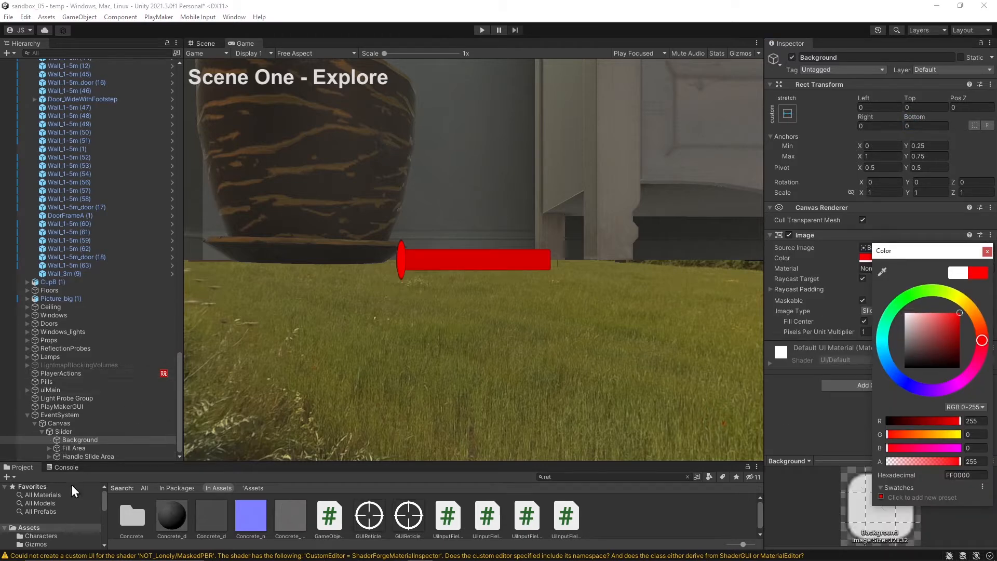
click(74, 458)
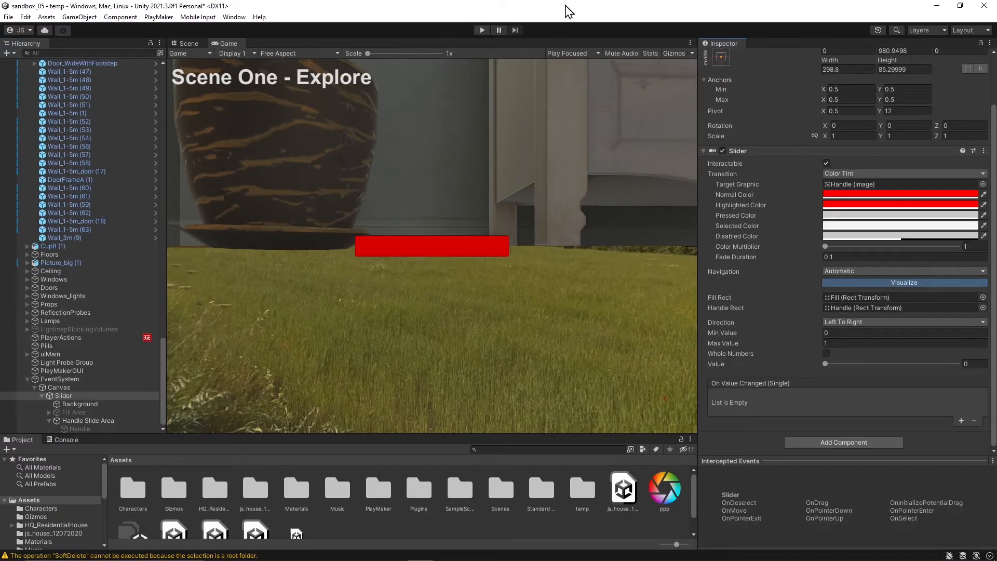
Switch to Photoshop Elements, create a 1920 x 1080 pixel transparent document from the clipboard preset, and paste the Unity screenshot.
key(alt+Tab)
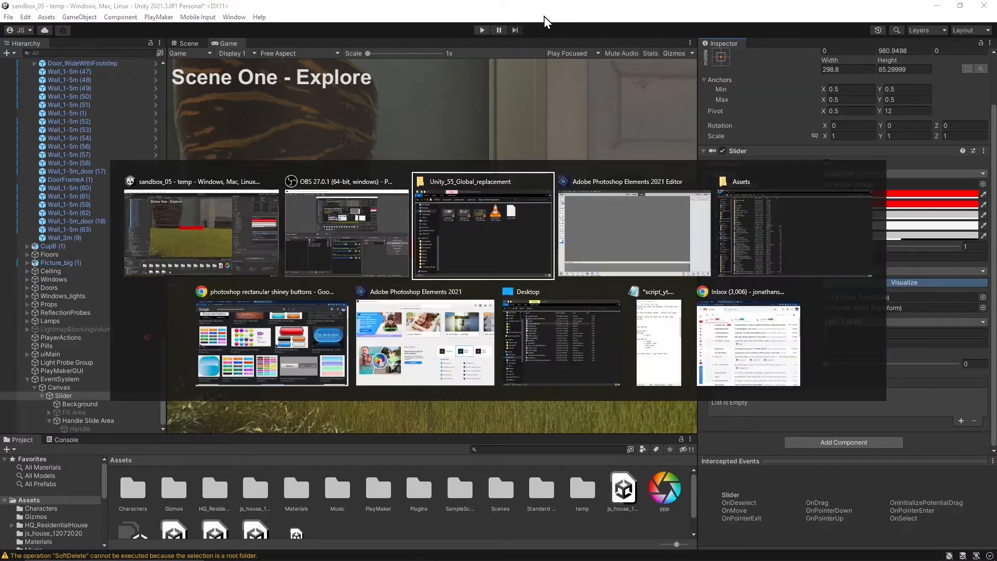
key(ctrl+n)
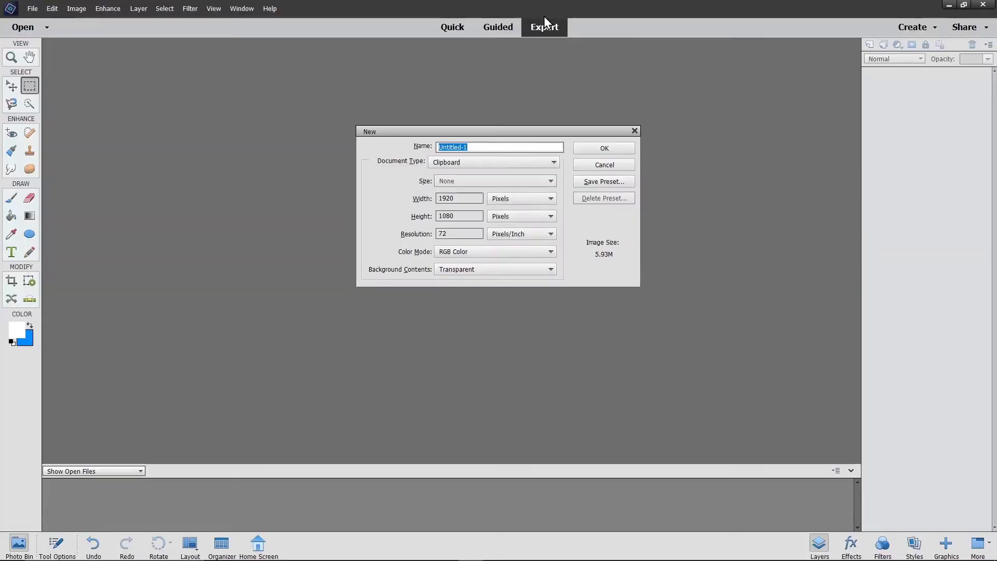
key(Return)
key(ctrl+v)
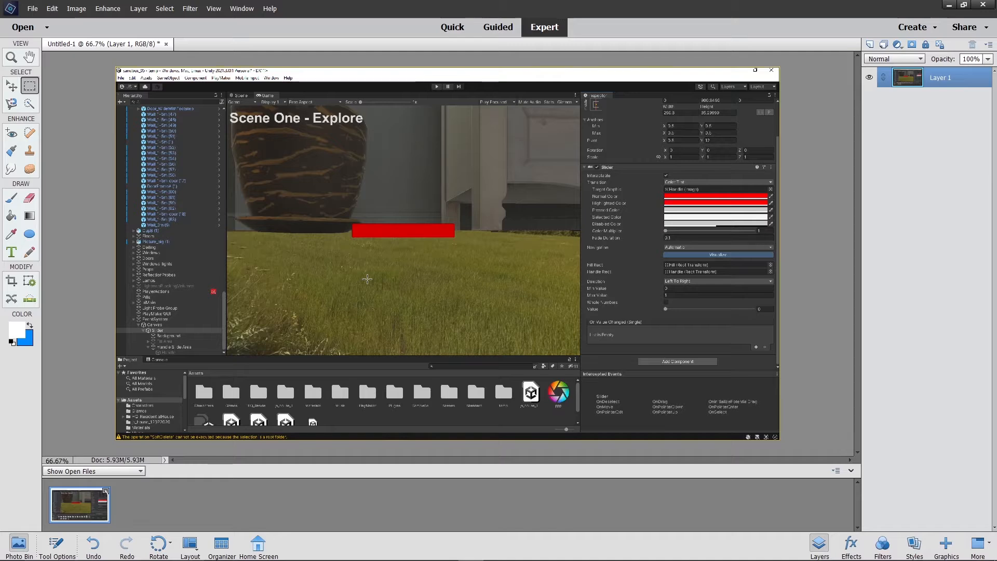
Add a new layer above the screenshot and marquee-select the full red slider bar.
key(ctrl+equal)
key(ctrl+equal)
key(ctrl+equal)
key(ctrl+equal)
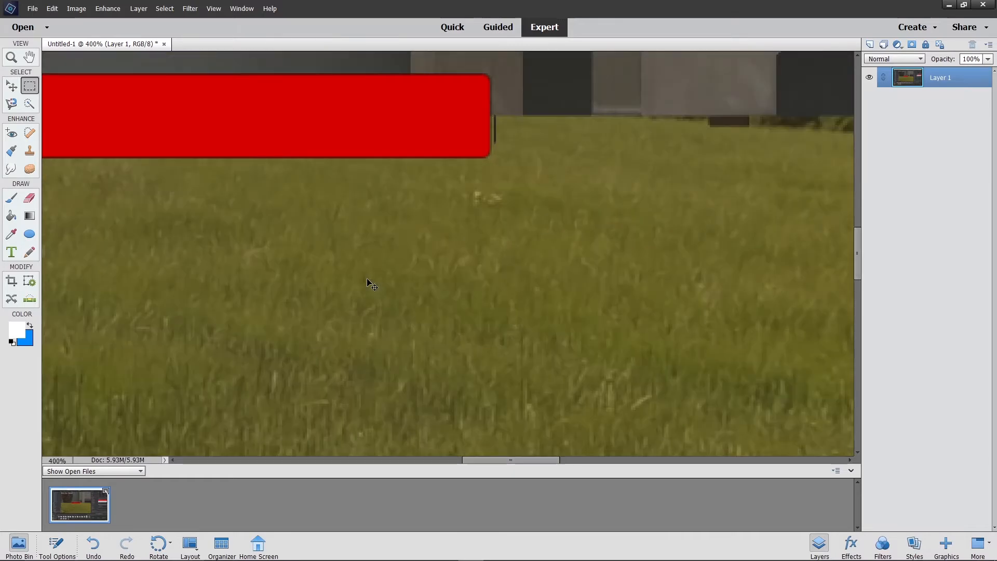
key(ctrl+minus)
key(ctrl+minus)
scroll(413, 53, up, 2)
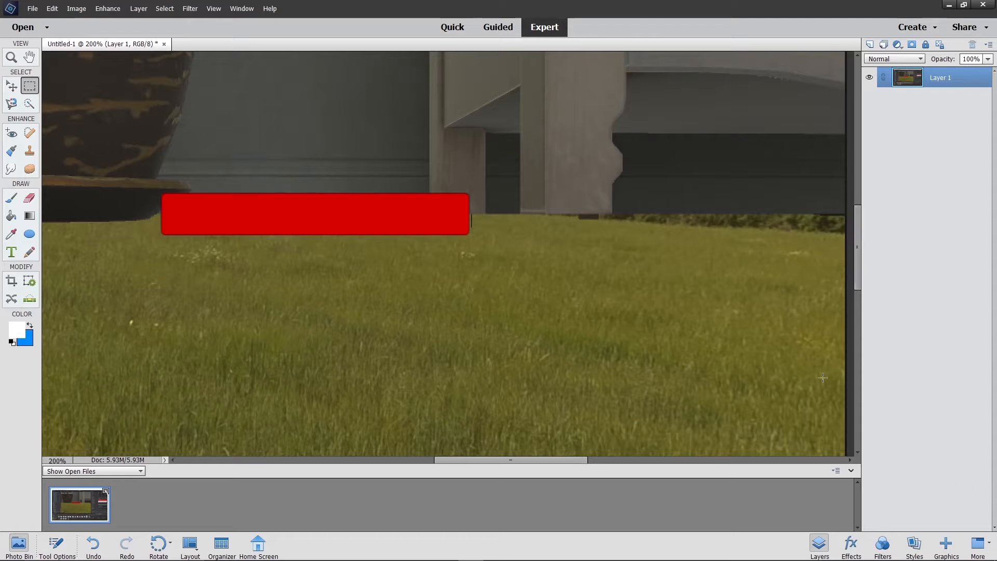
click(870, 44)
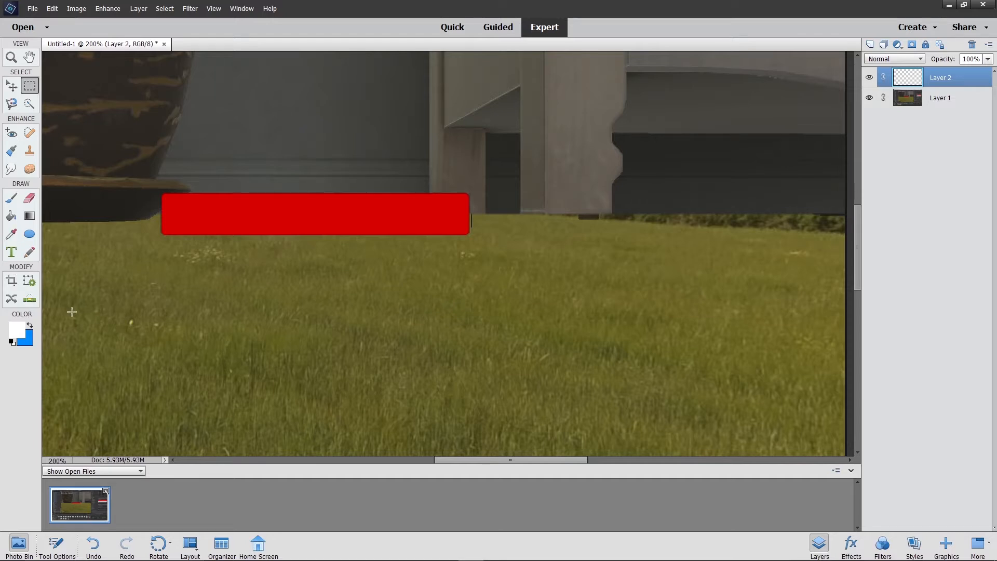
click(29, 233)
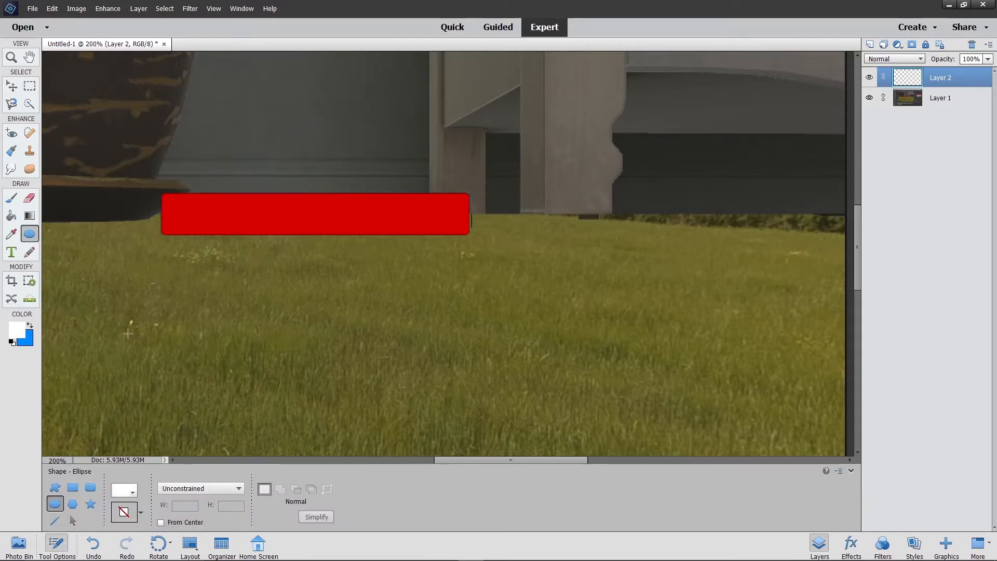
click(73, 488)
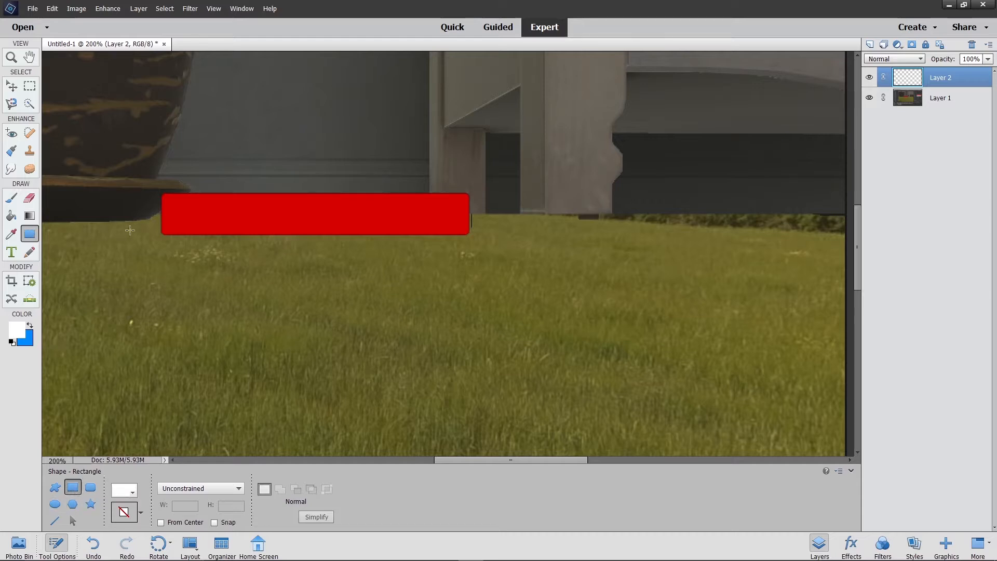
click(30, 87)
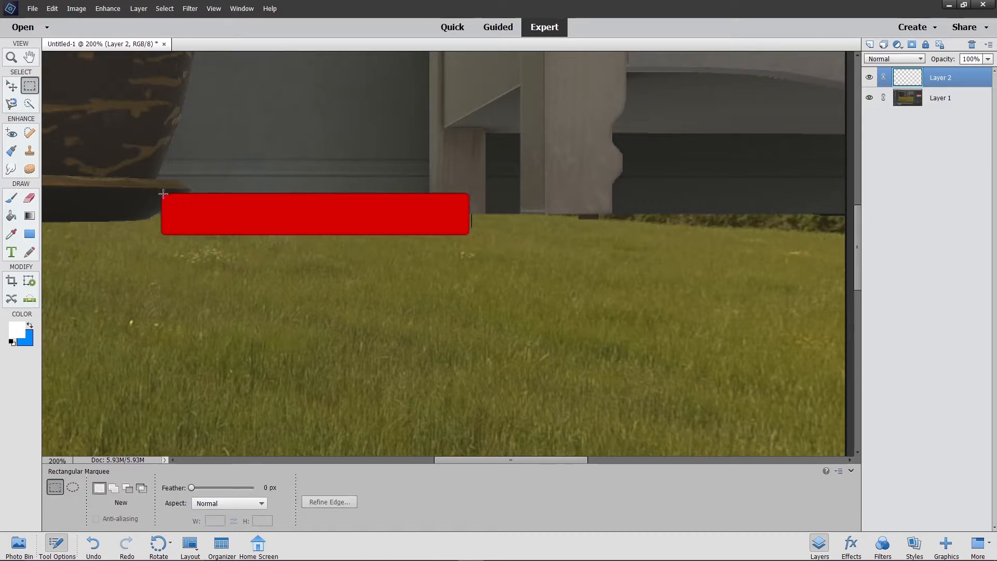
drag(163, 194, 469, 235)
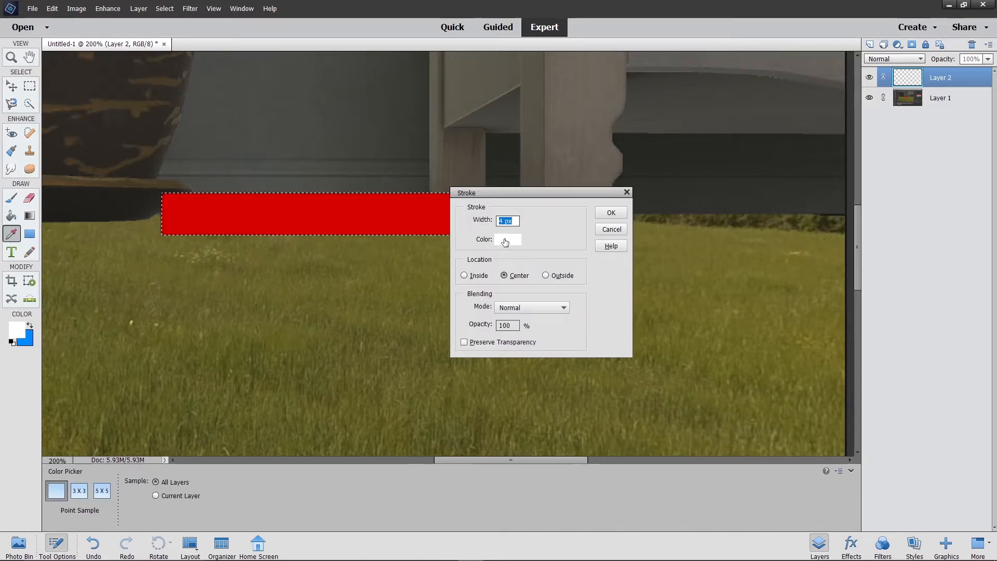
Stroke the selection around the red bar with a centered 4 px outline in grey #868686.
click(504, 242)
click(378, 250)
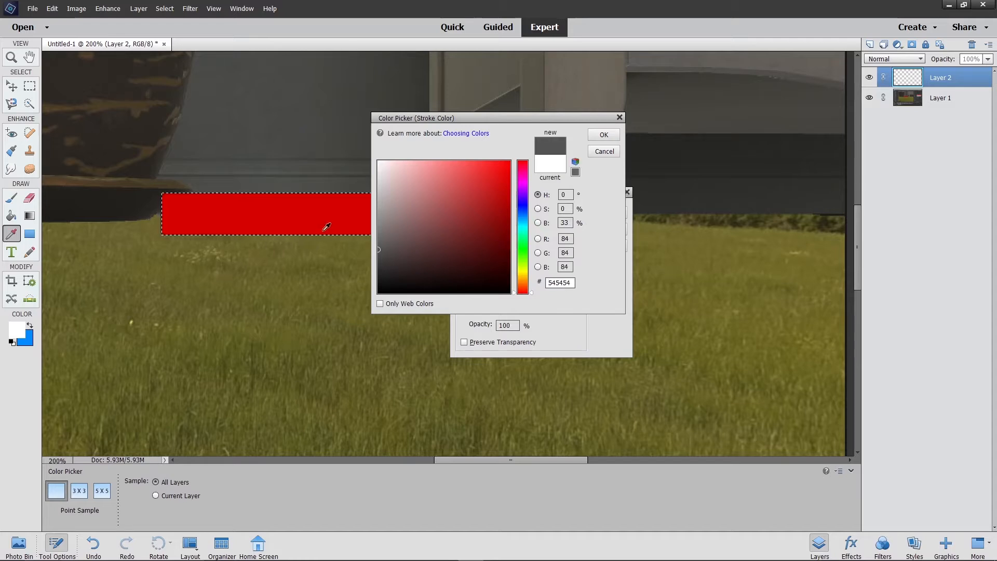
drag(425, 245, 360, 223)
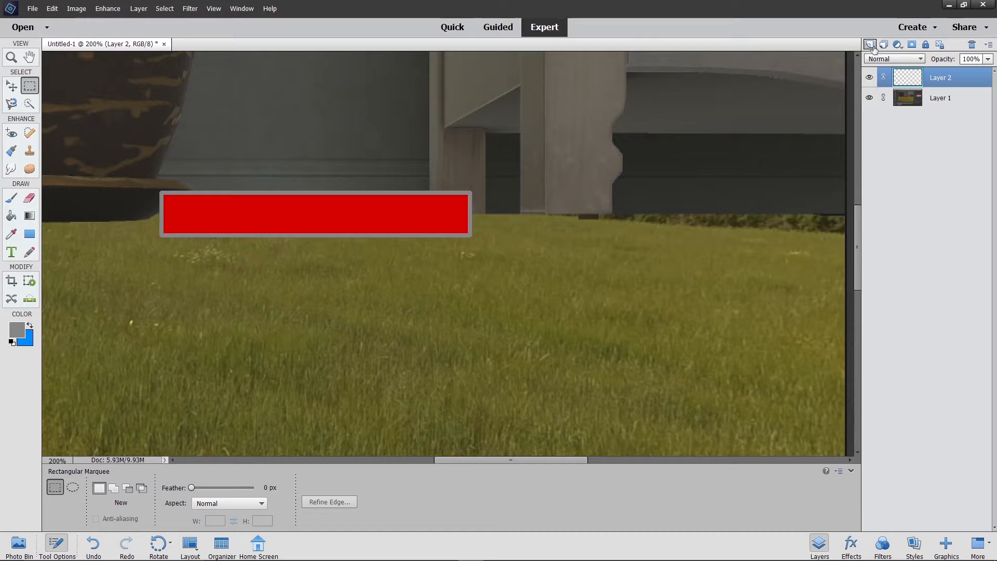
On a new layer below the grey outline layer, draw a white (ffffff) rounded rectangle with 3 px radius along the red bar's upper part.
click(871, 45)
drag(909, 81, 915, 113)
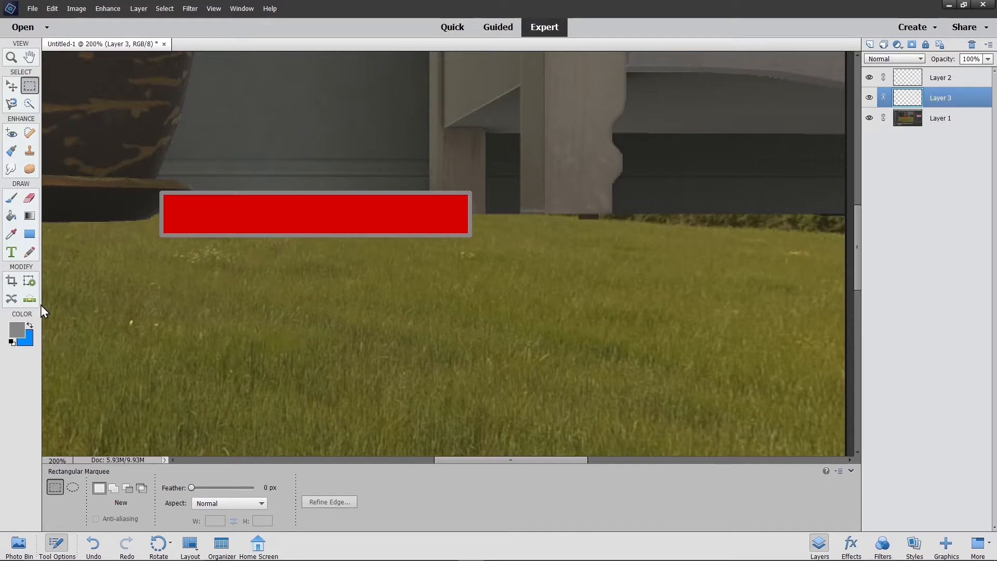
click(17, 330)
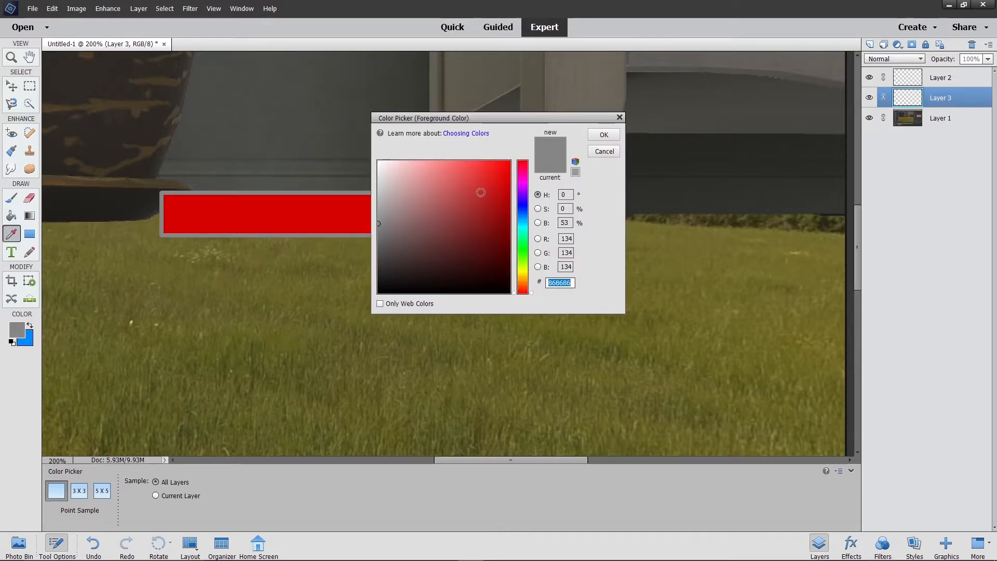
text(ffffff)
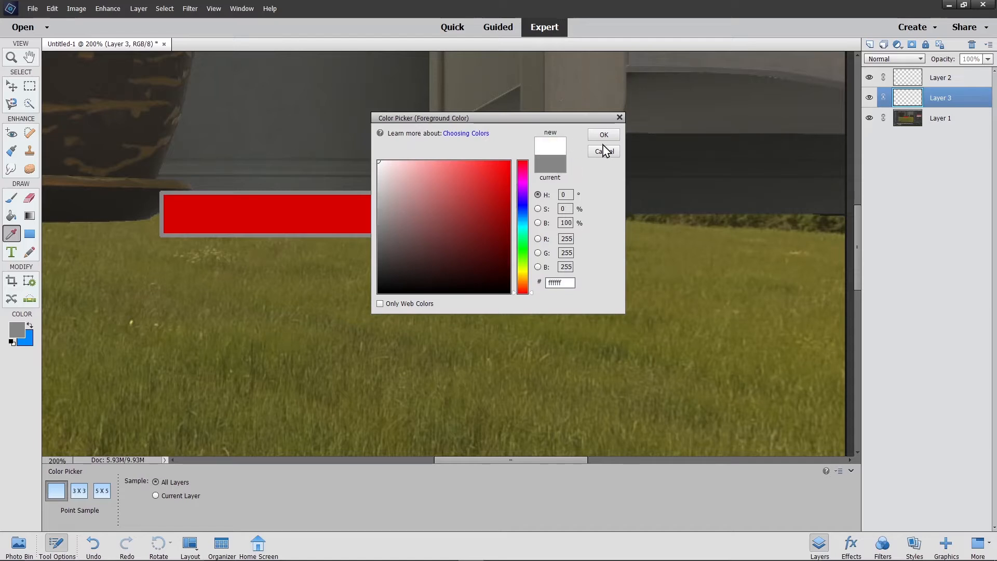
click(605, 137)
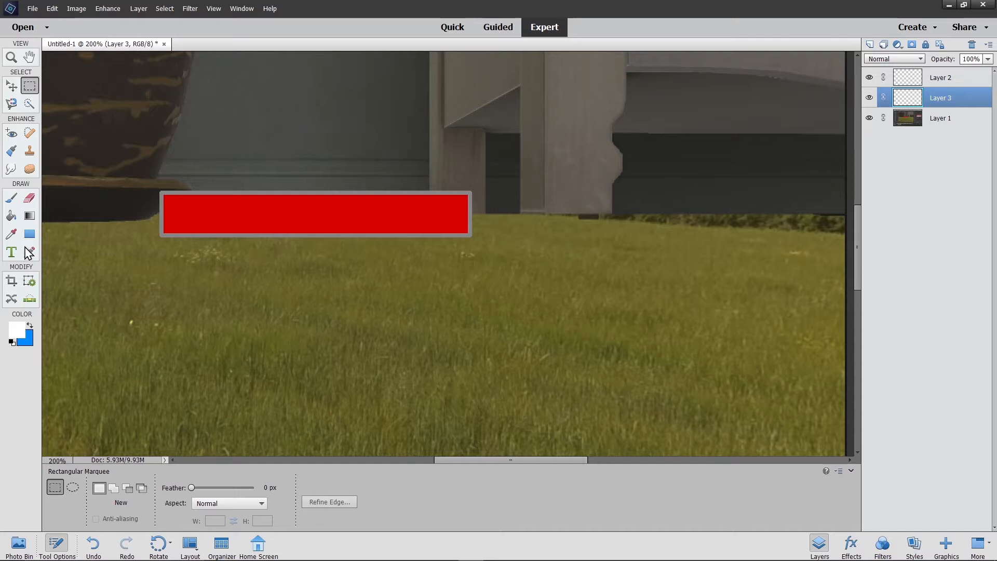
click(30, 234)
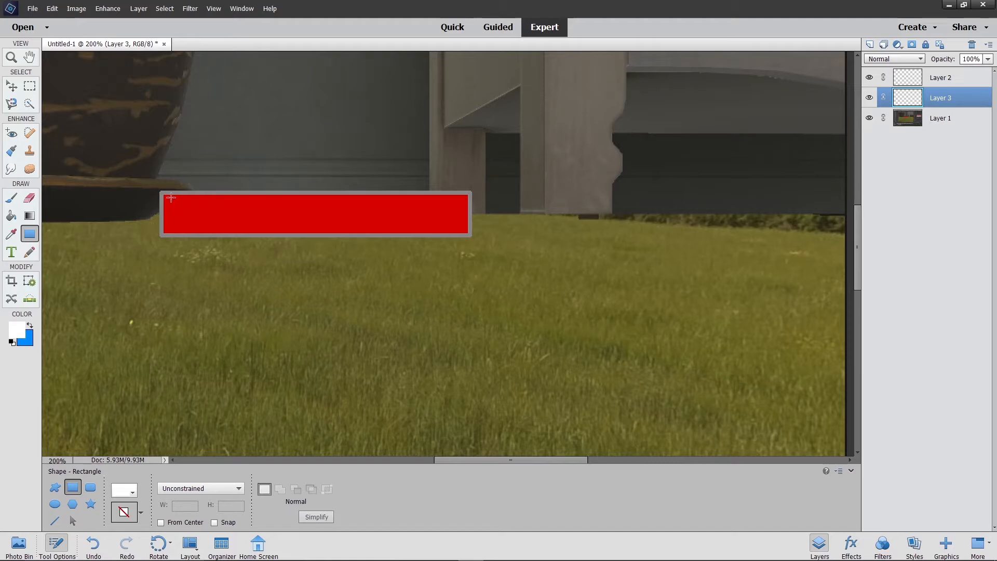
key(u)
drag(173, 200, 461, 210)
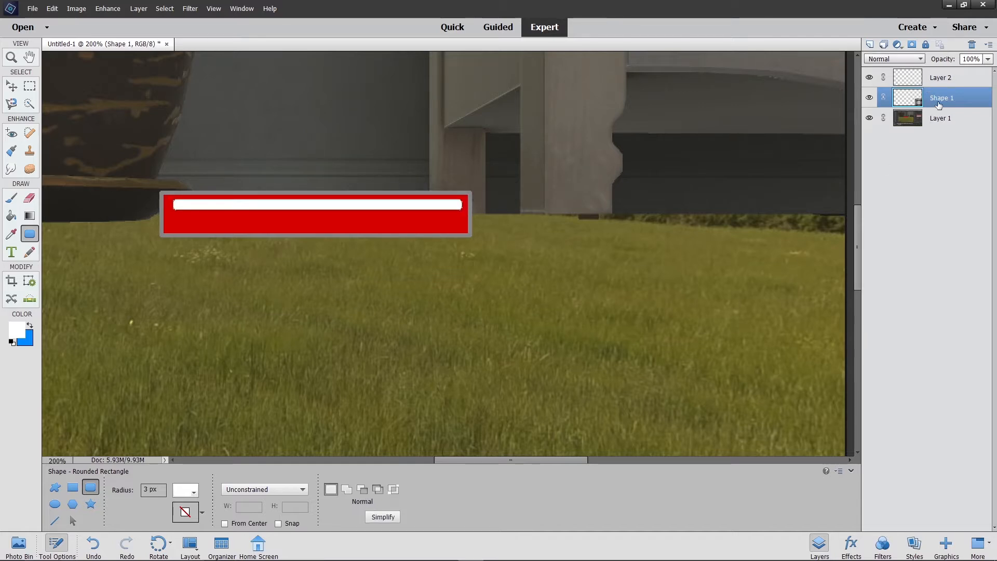
Lower the white highlight shape's opacity to 63% and simplify its layer.
click(987, 60)
drag(985, 73, 968, 72)
click(953, 234)
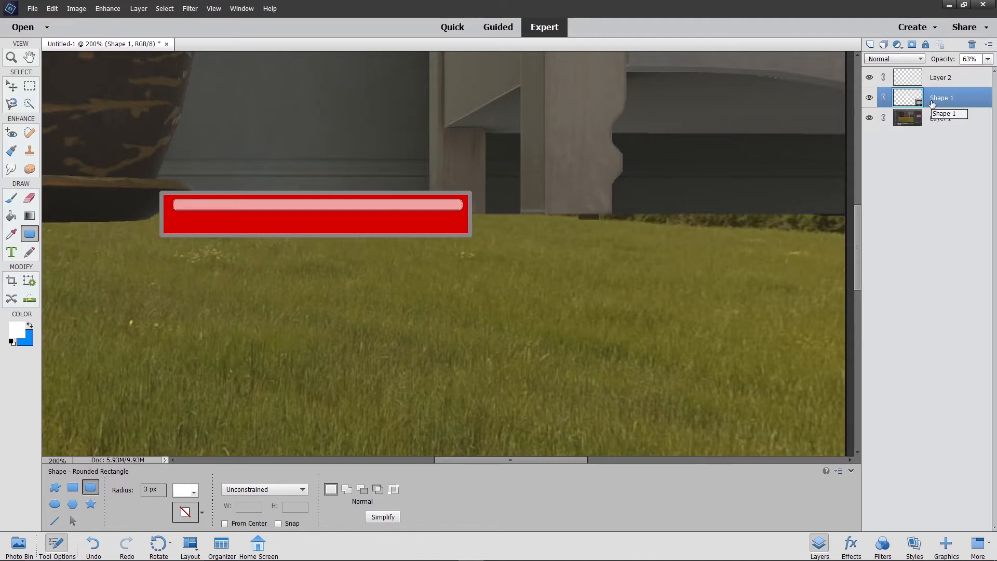
right_click(932, 104)
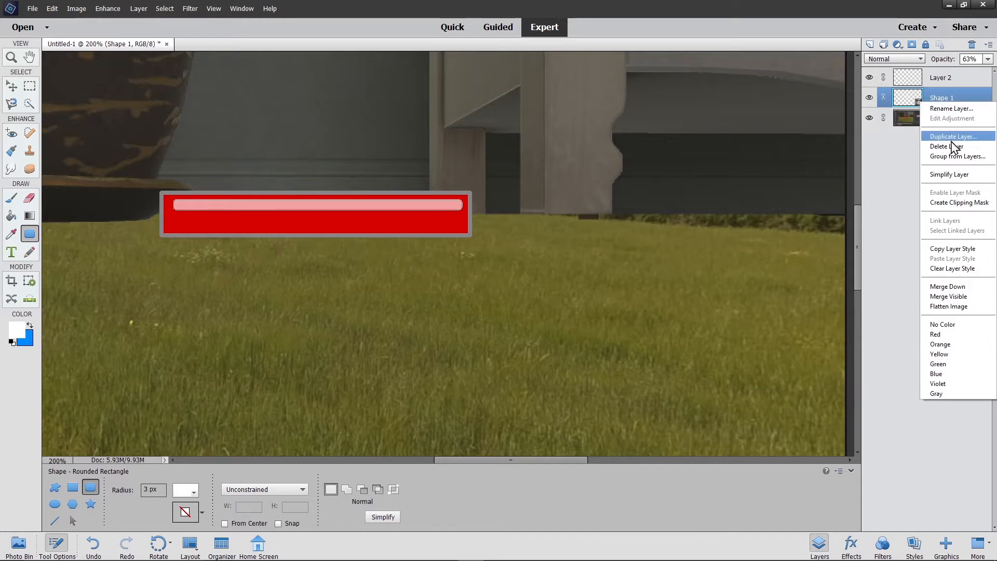
click(948, 175)
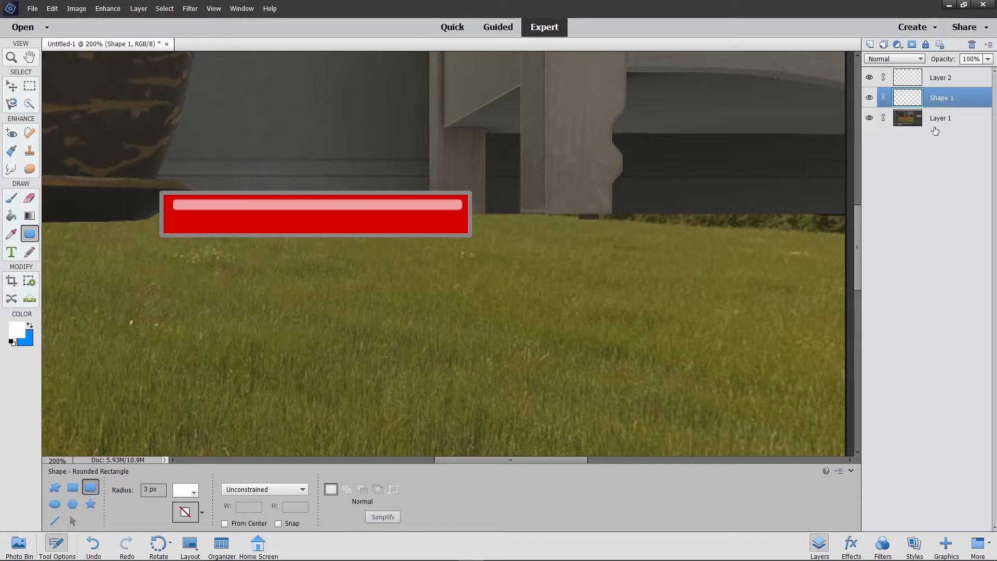
Add a new layer and draw a 9 px wide white horizontal line across the middle of the red bar, extending past both ends.
click(869, 44)
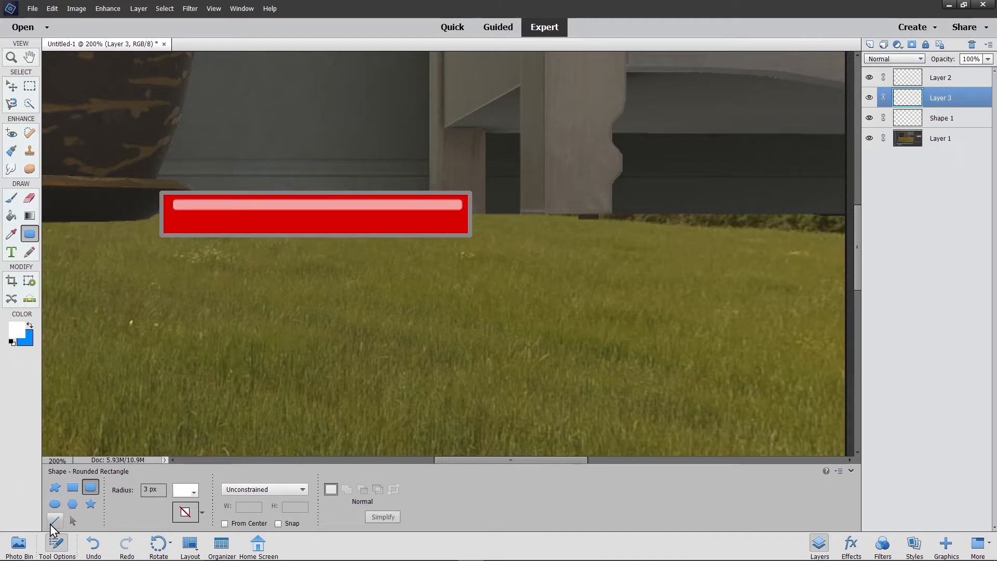
click(55, 520)
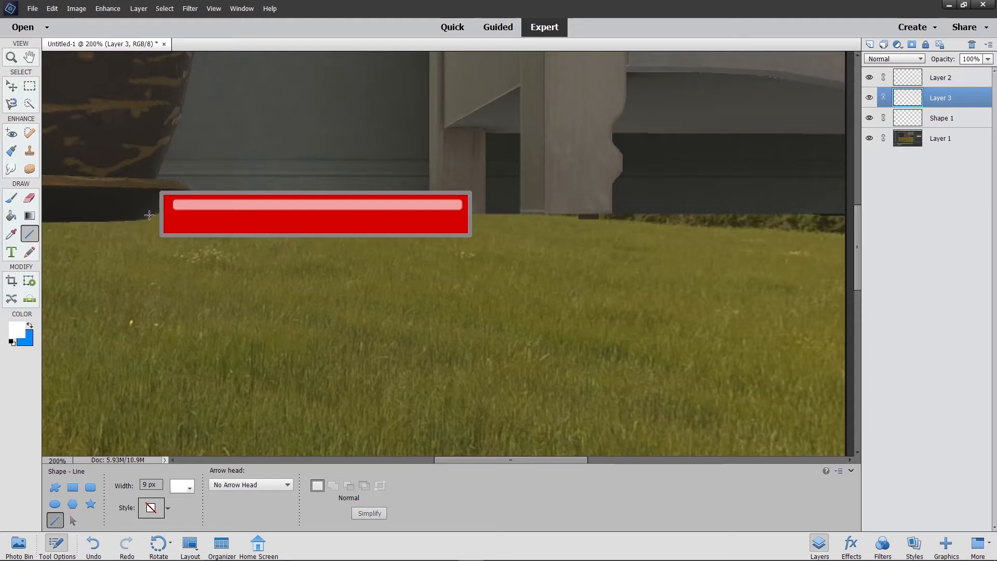
drag(149, 215, 476, 216)
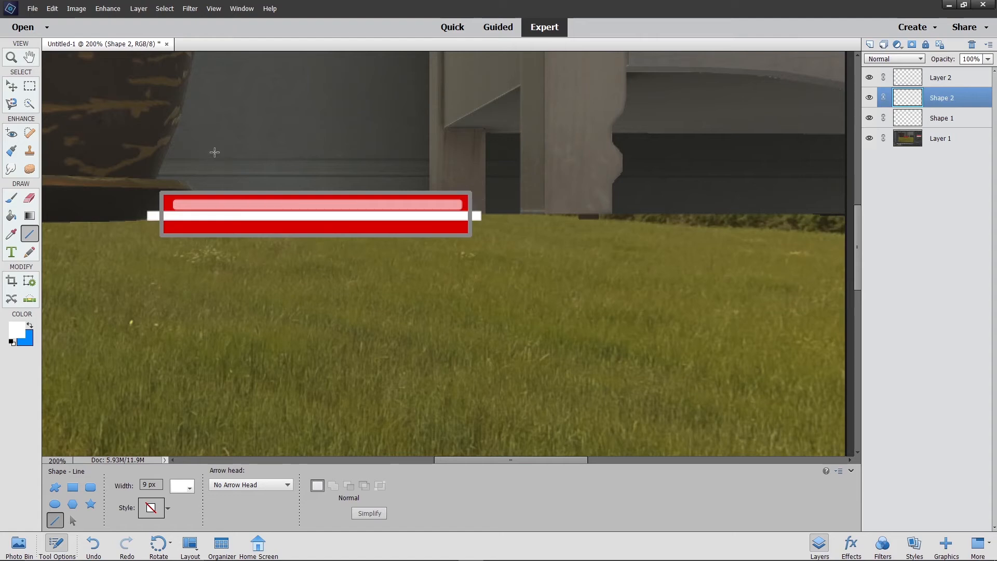
Apply a Gaussian Blur to the white line layer to make a soft glow across the red bar.
click(183, 8)
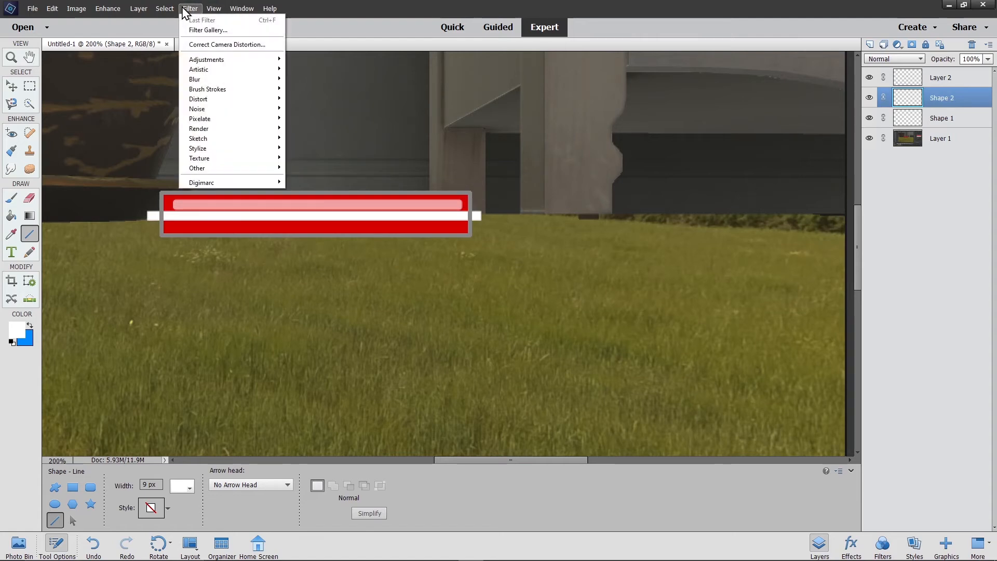
mouse_move(212, 82)
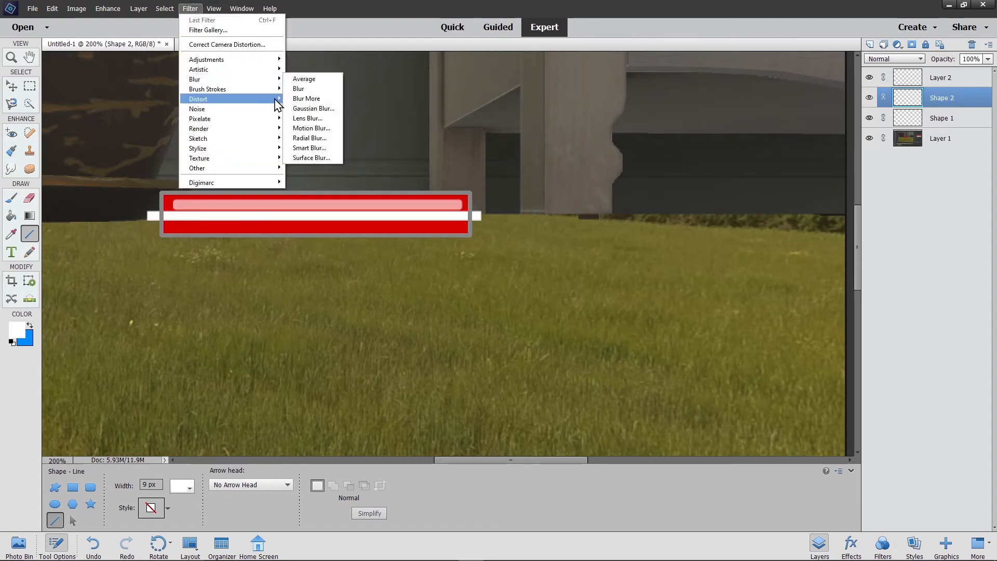
click(308, 110)
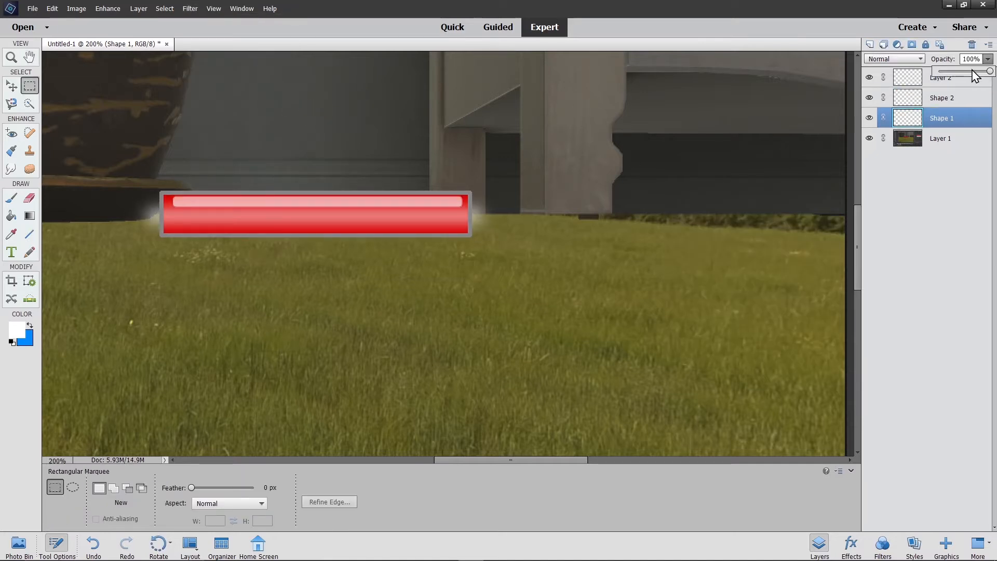
Set the rounded highlight layer's opacity to 74% and merge it with the blurred line and grey outline layers.
click(976, 73)
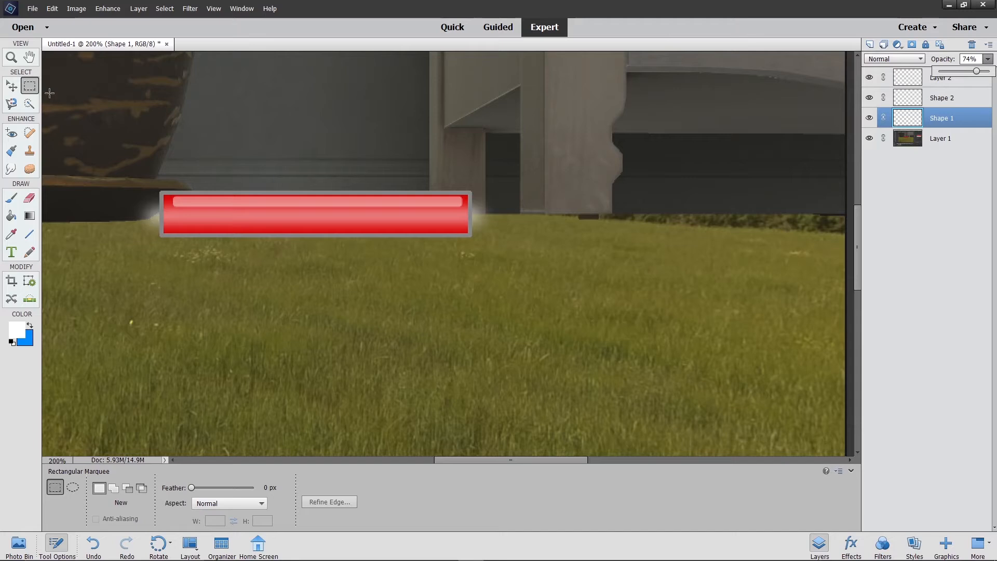
drag(322, 73, 319, 70)
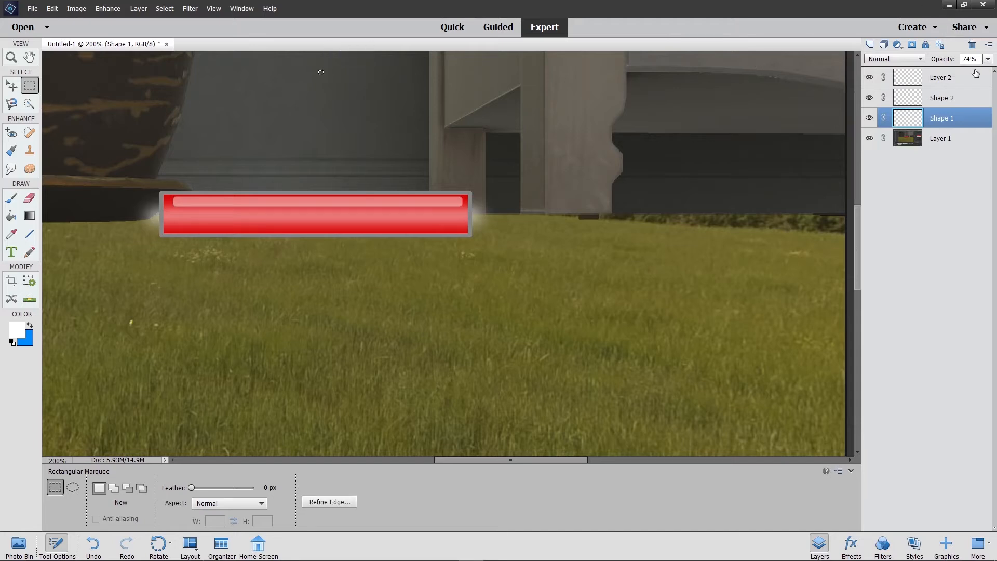
shift+click(943, 87)
right_click(958, 113)
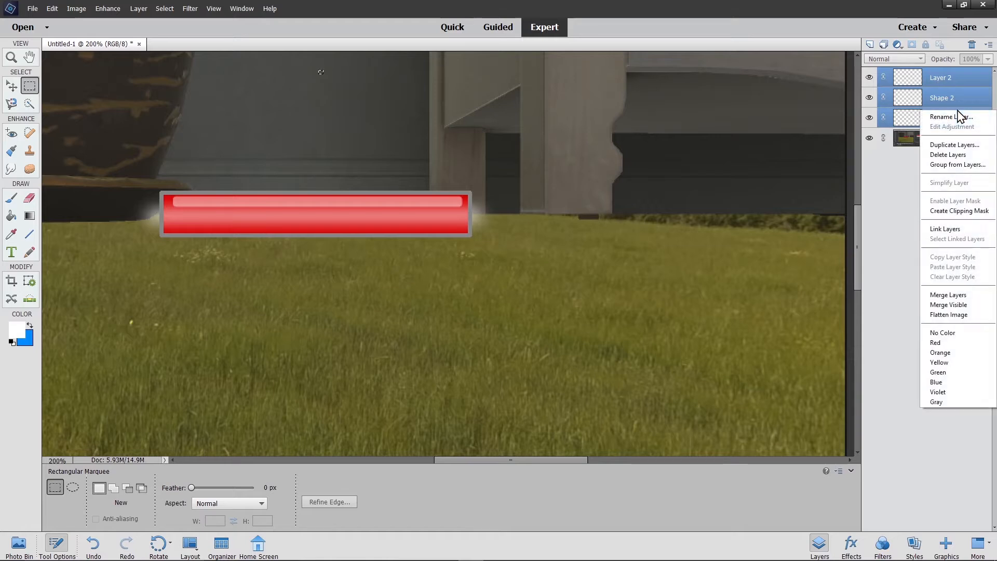
click(966, 298)
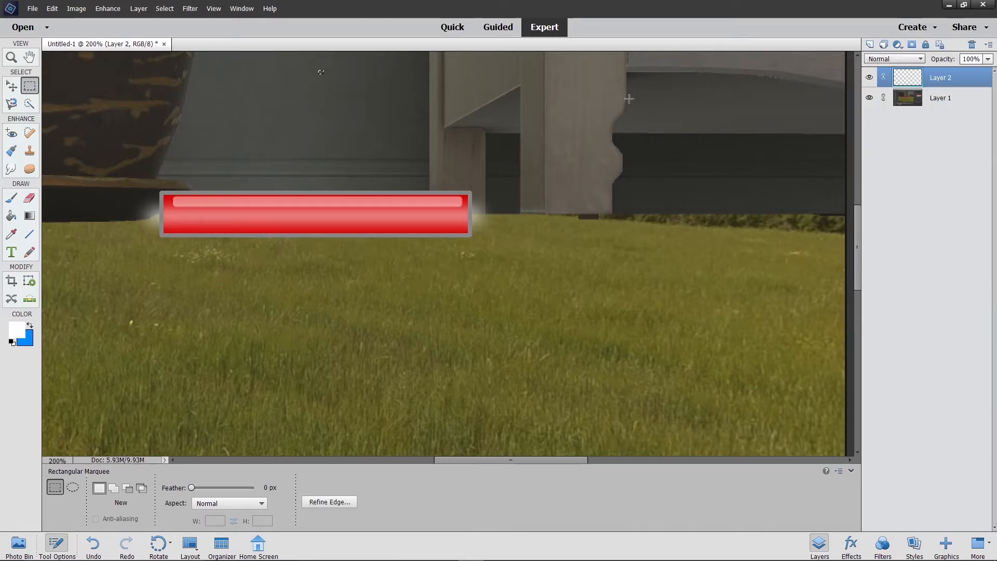
Erase the white glow spilling outside the grey outline and hide the background screenshot layer, Layer 1.
drag(621, 106, 578, 172)
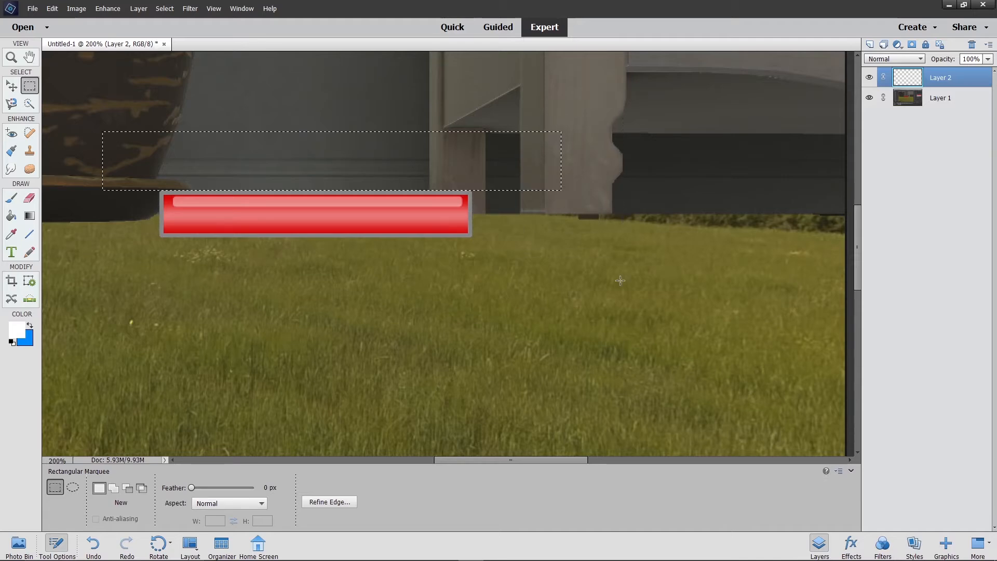
click(620, 280)
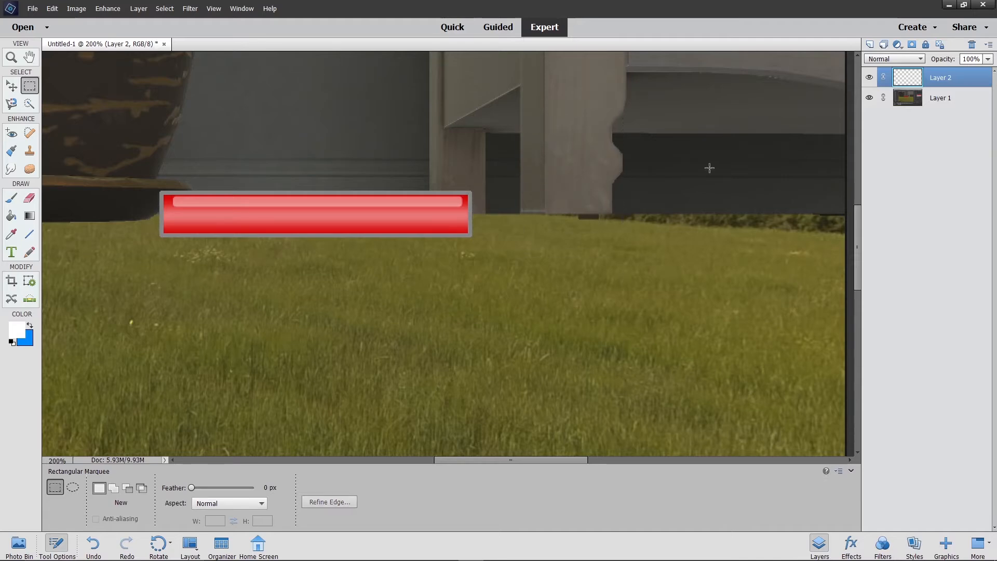
click(868, 98)
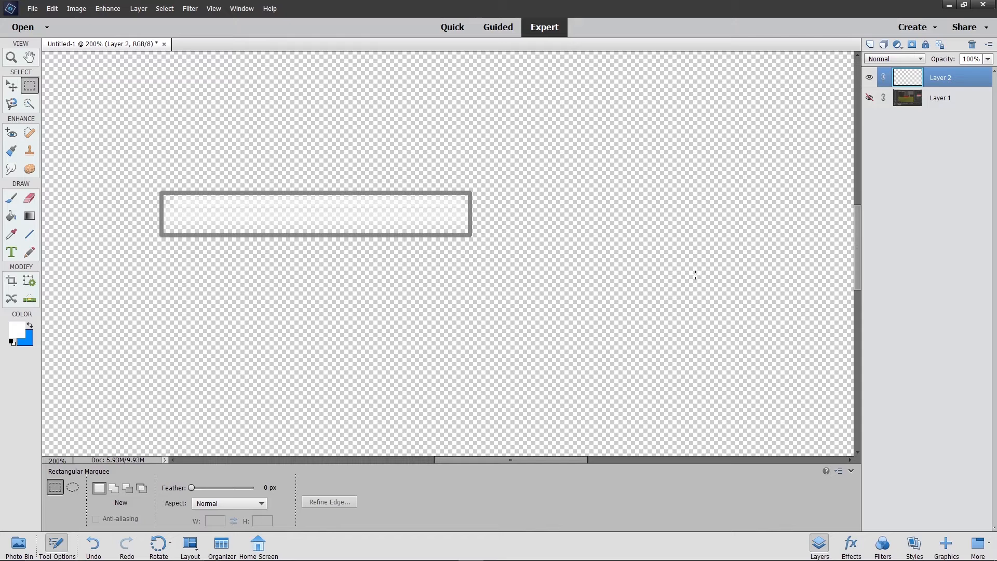
Copy the merged overlay graphic and paste it into a new document.
key(ctrl+a)
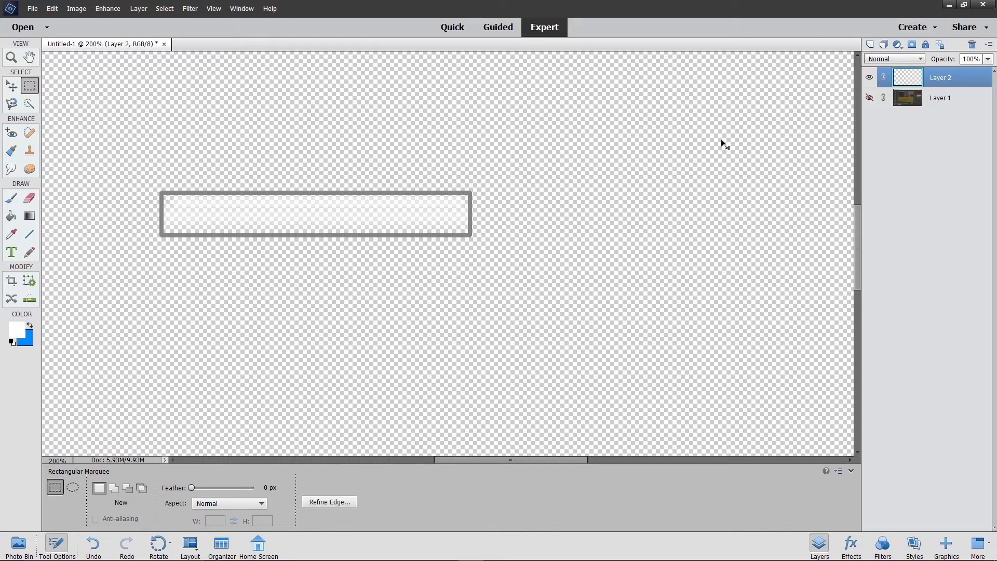
key(ctrl+n)
key(Return)
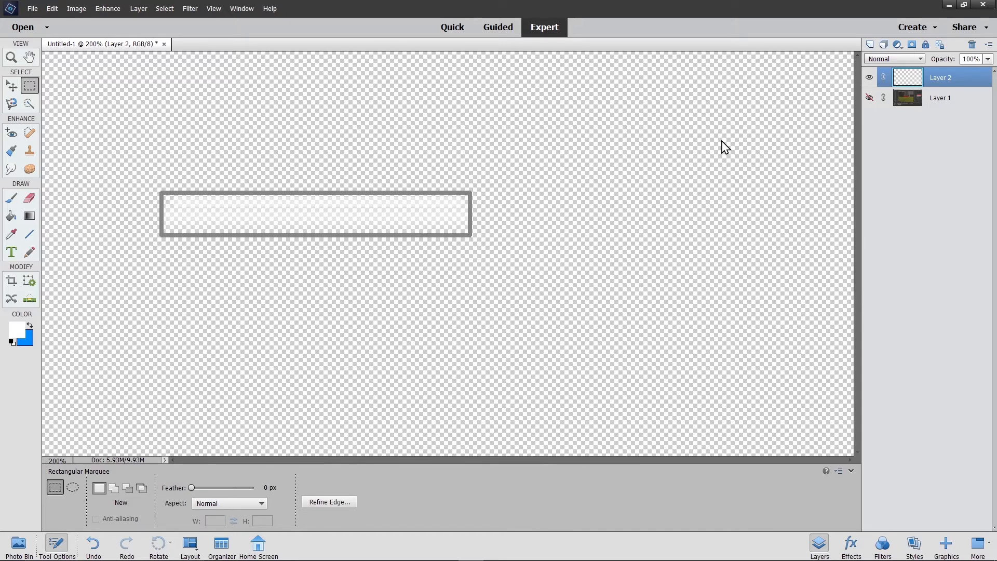
key(ctrl+v)
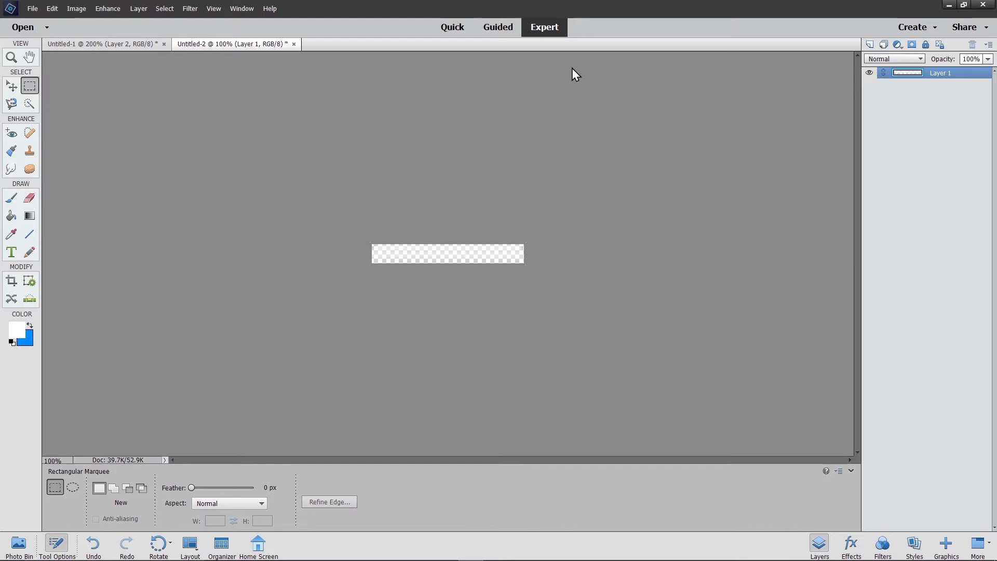
Save the overlay as a PNG named button_overly in the Unity project's Assets folder and switch to Unity.
click(30, 8)
click(71, 105)
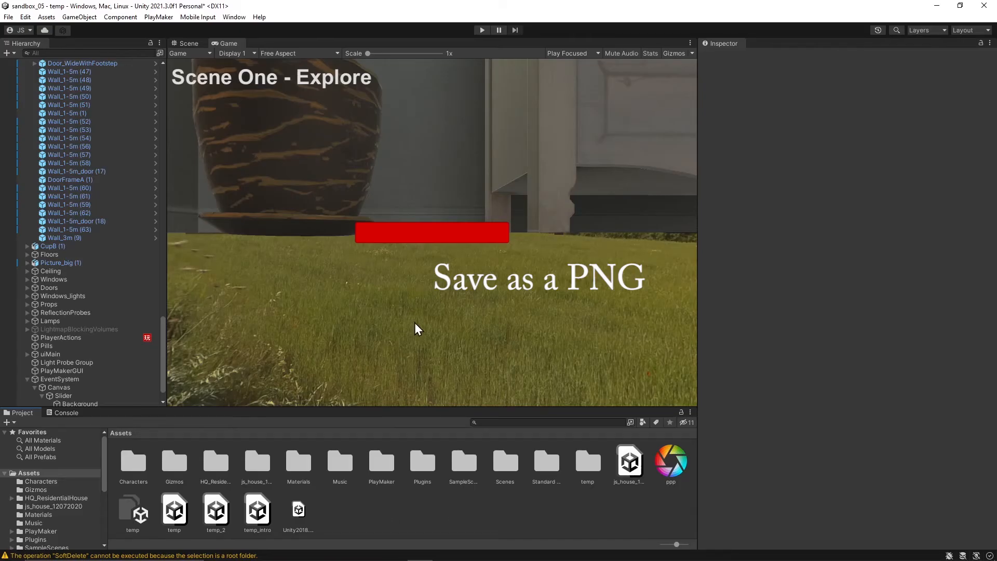
key(alt+Tab)
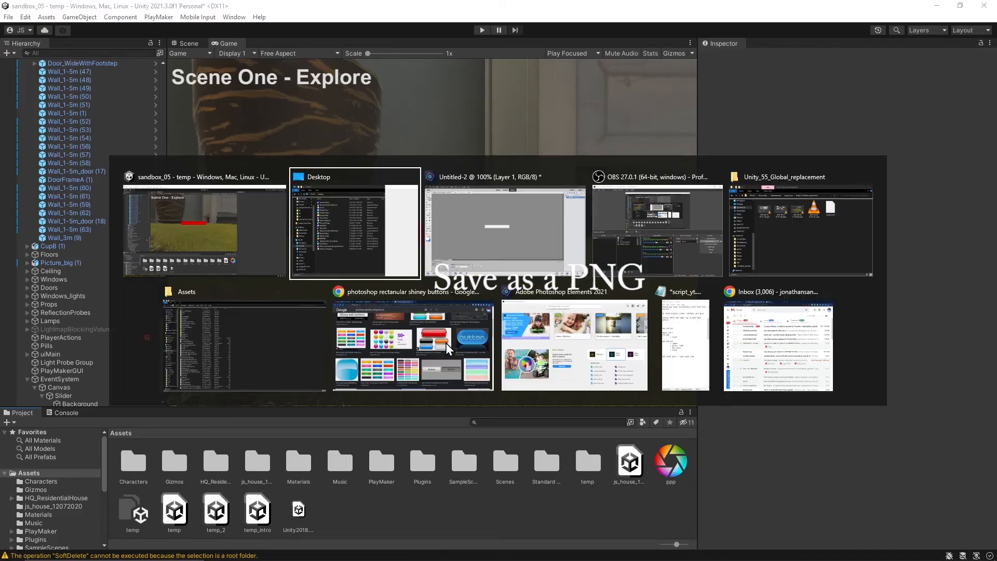
key(Escape)
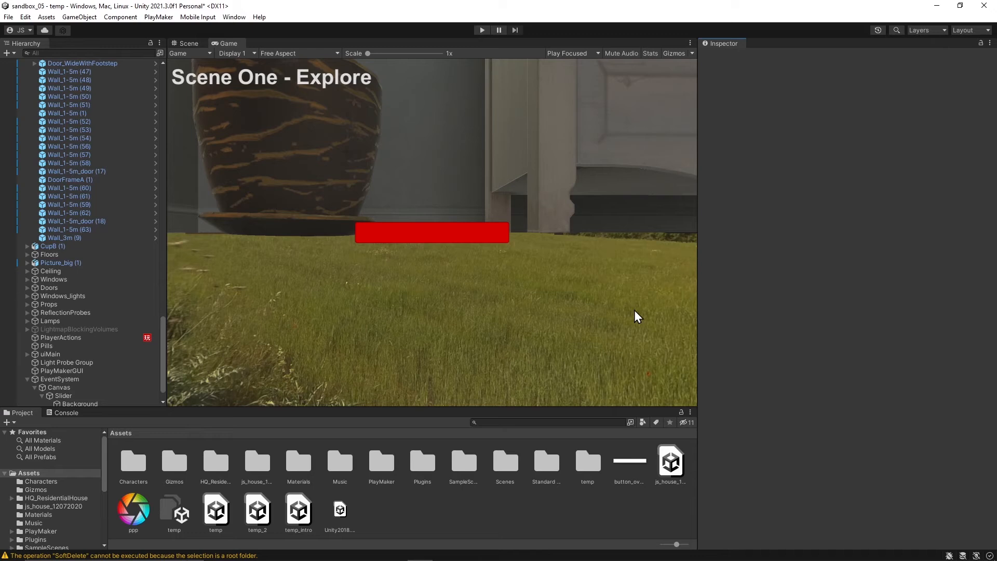
Set the button_overly texture type to Sprite (2D and UI) and apply the import settings.
click(628, 462)
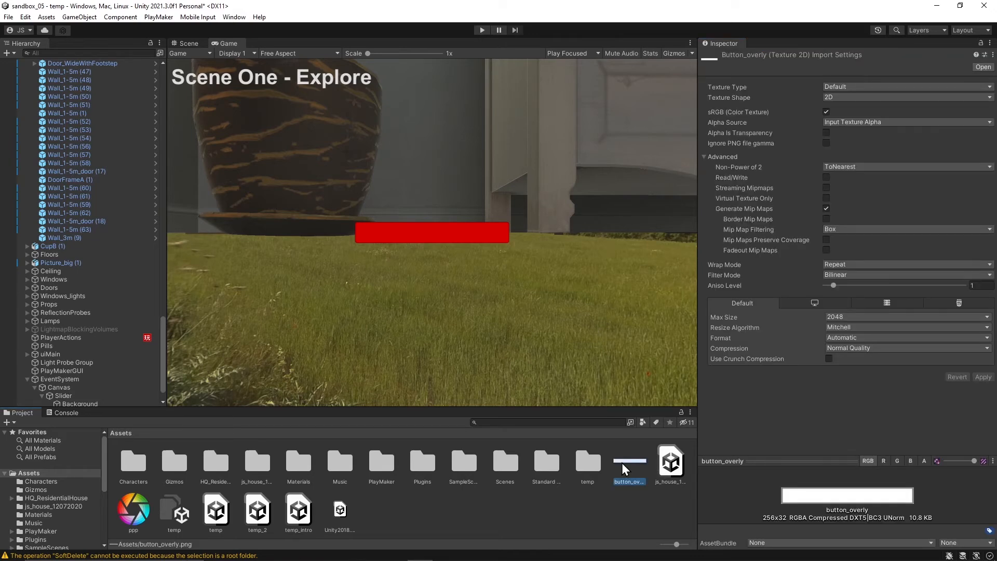
click(861, 85)
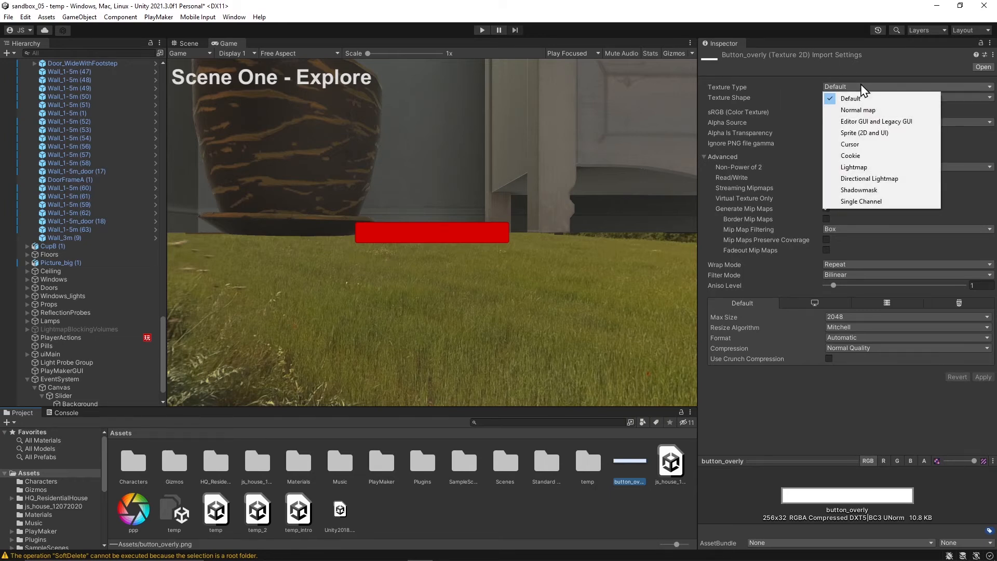
click(857, 136)
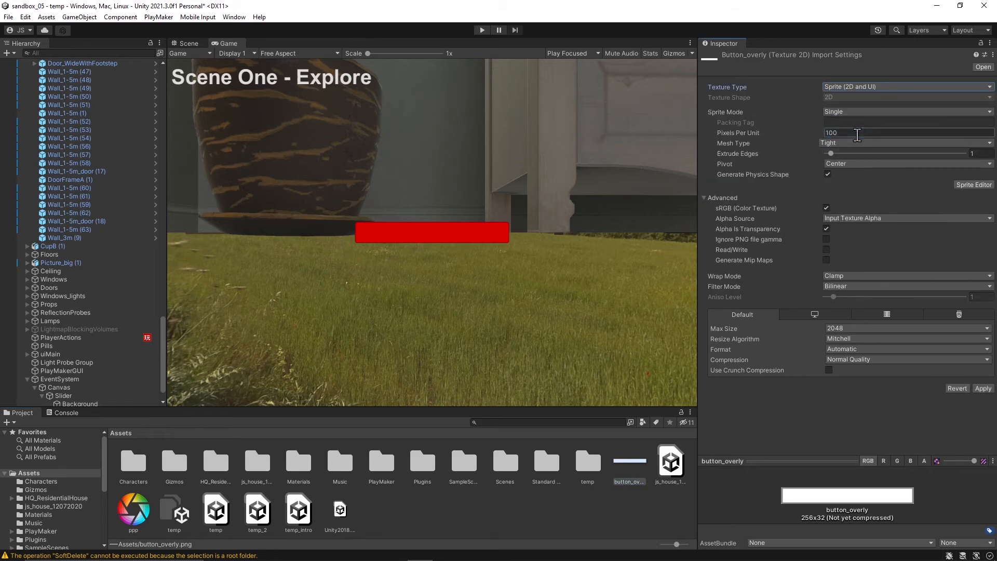
click(982, 388)
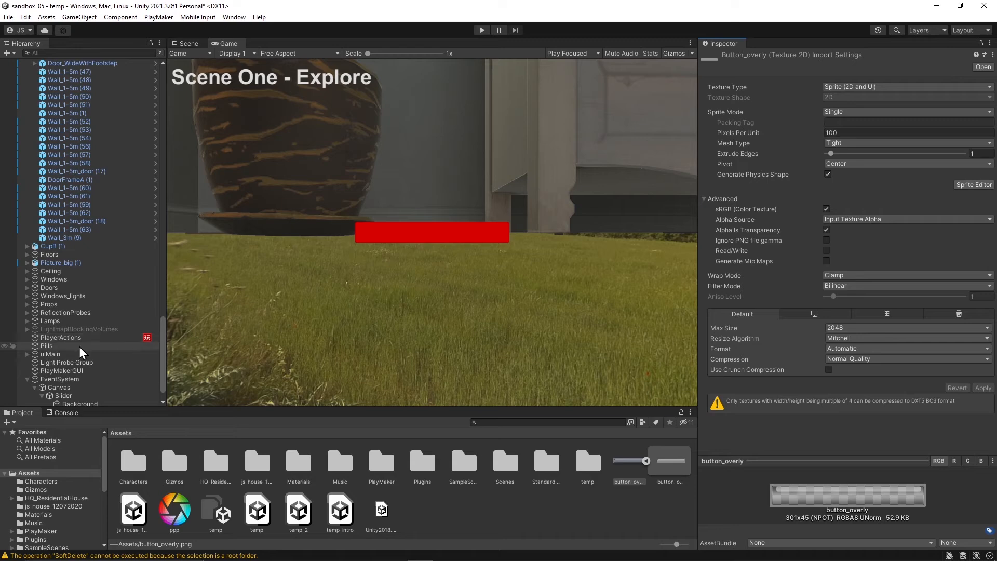
Add a UI Image as a child of the Canvas that holds the Slider.
scroll(98, 276, down, 2)
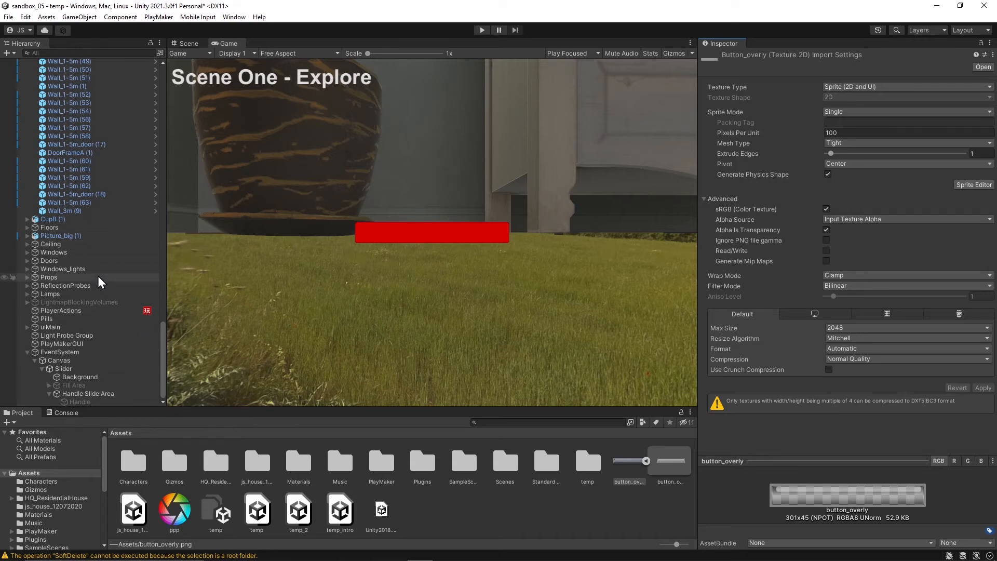
click(63, 369)
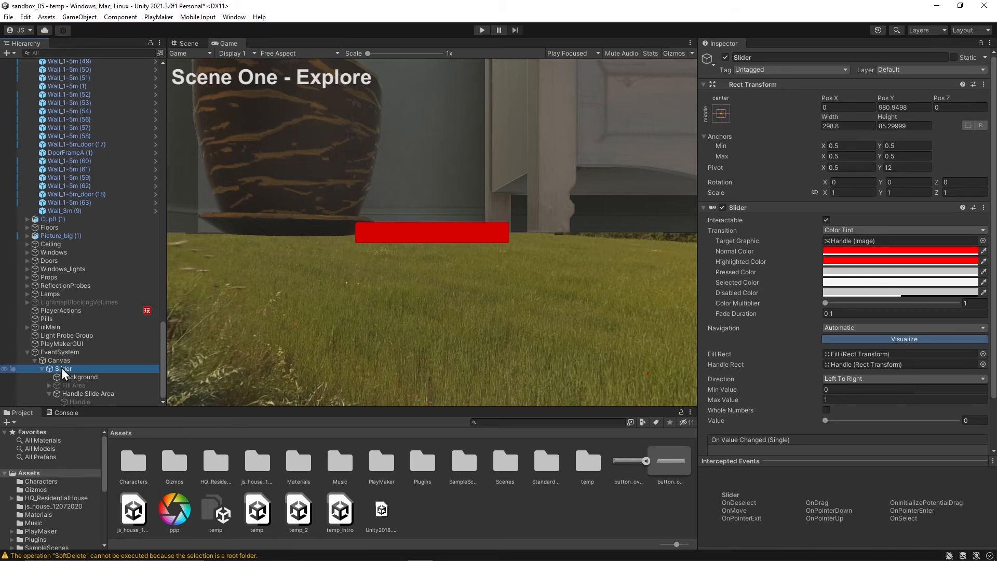
click(62, 361)
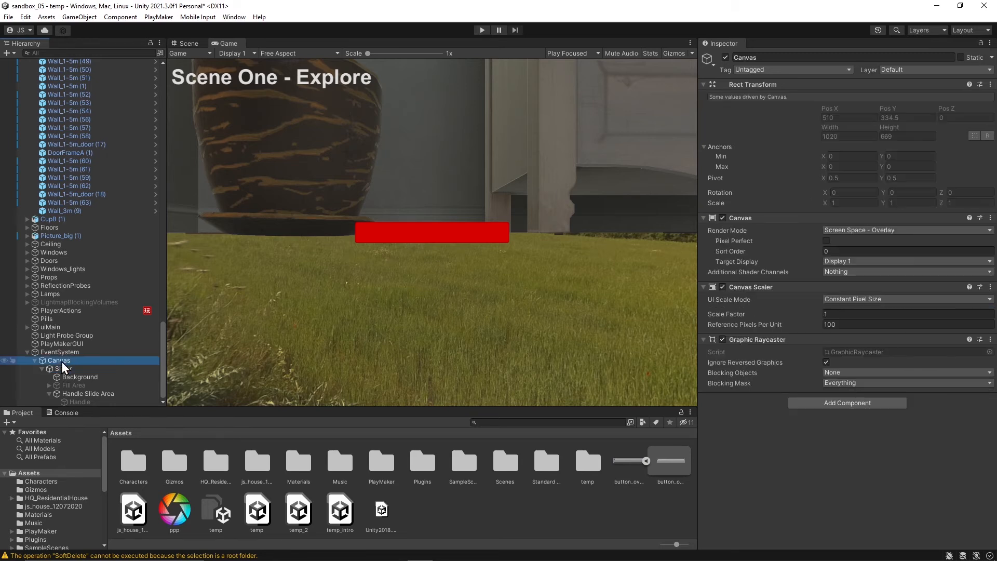
right_click(61, 361)
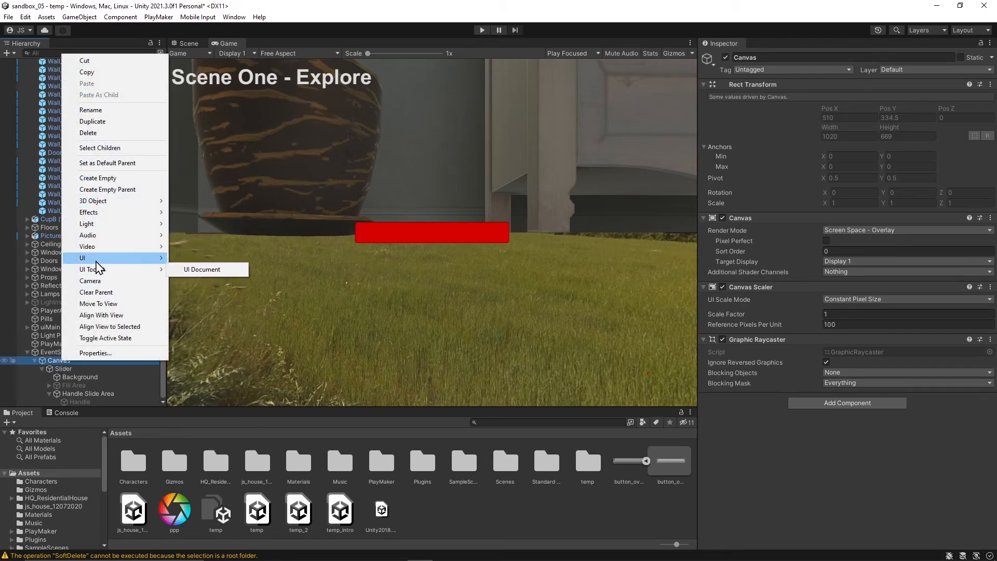
mouse_move(99, 262)
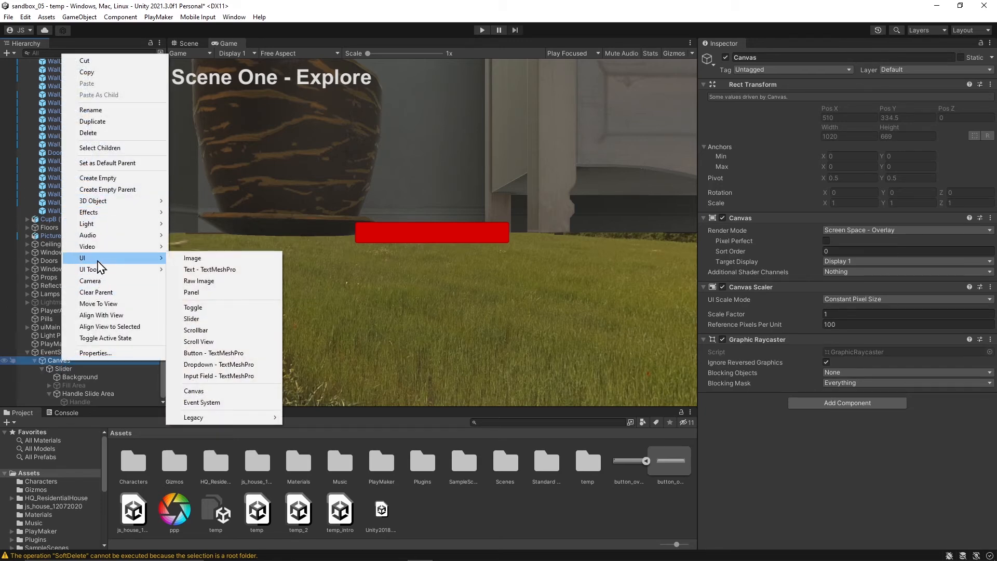
click(225, 260)
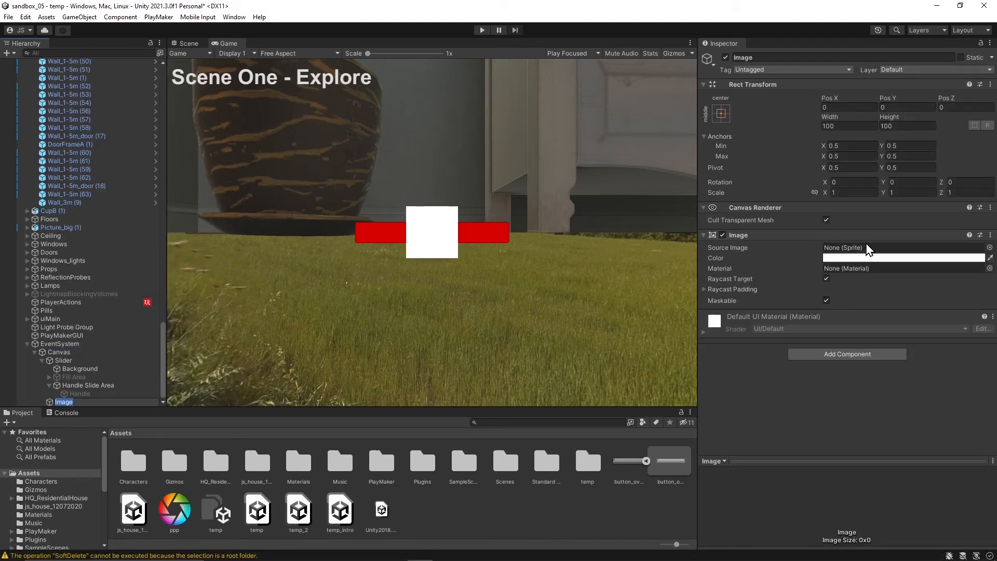
Assign the button_overly sprite as the new Image's source image.
click(621, 460)
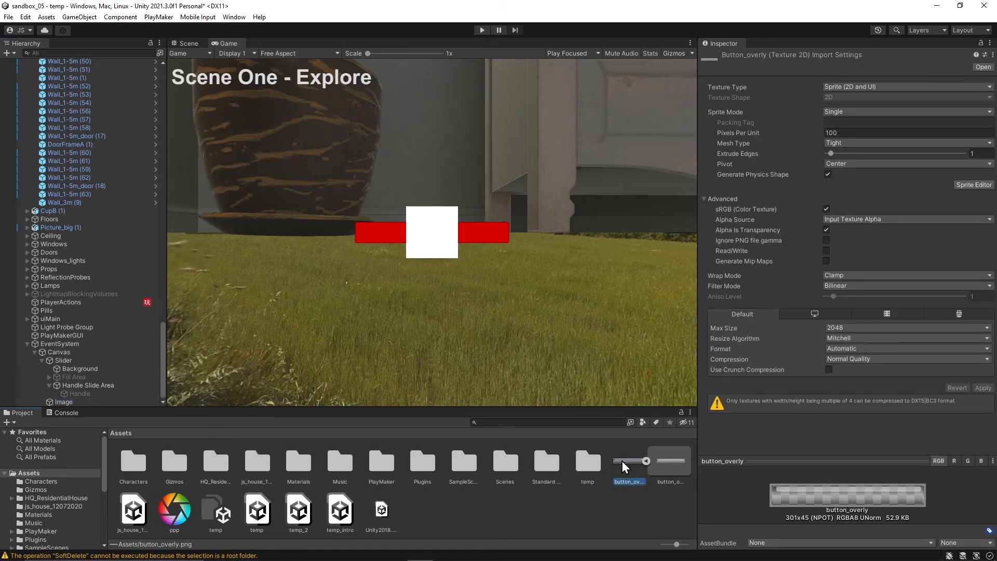
click(70, 366)
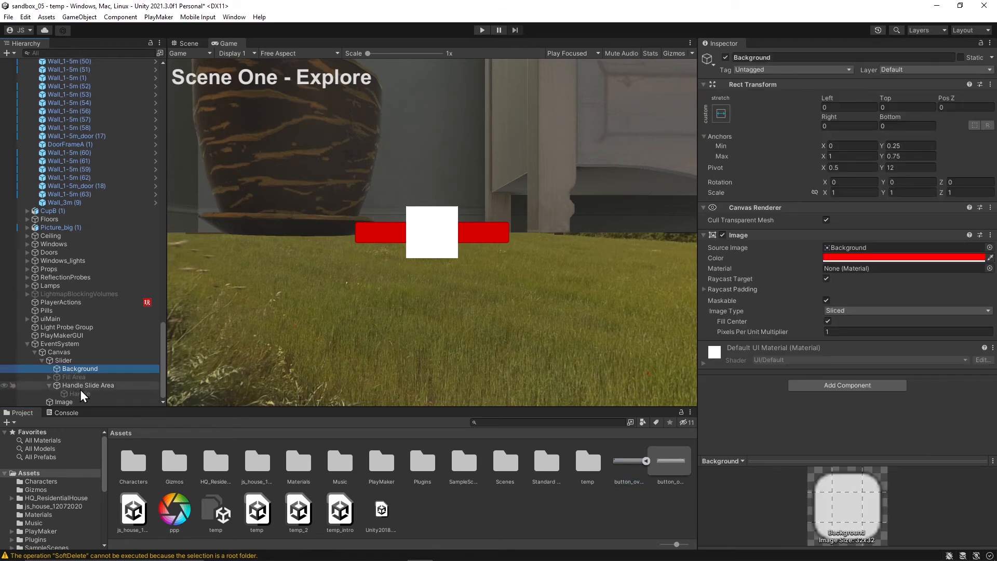
click(77, 402)
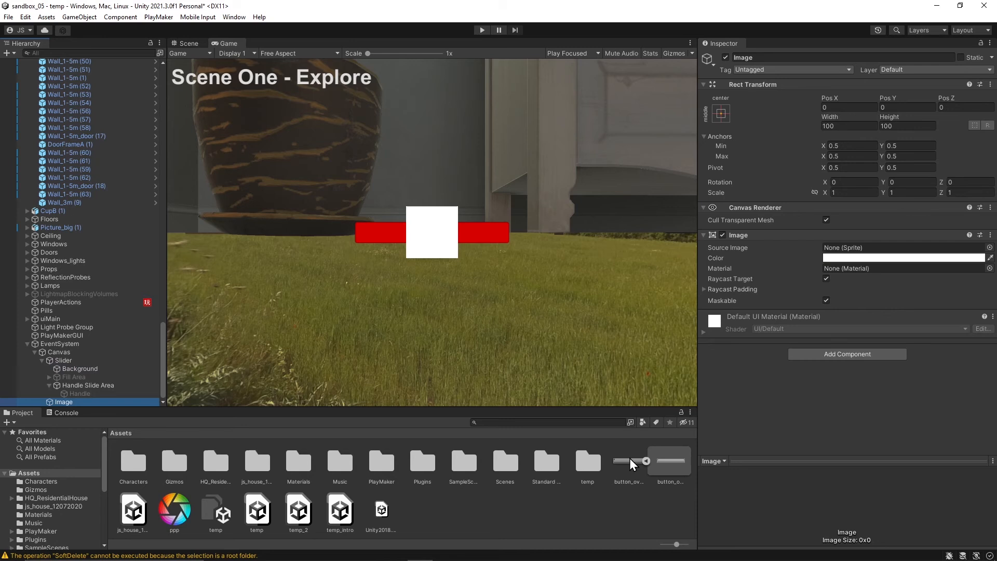
drag(630, 458, 843, 247)
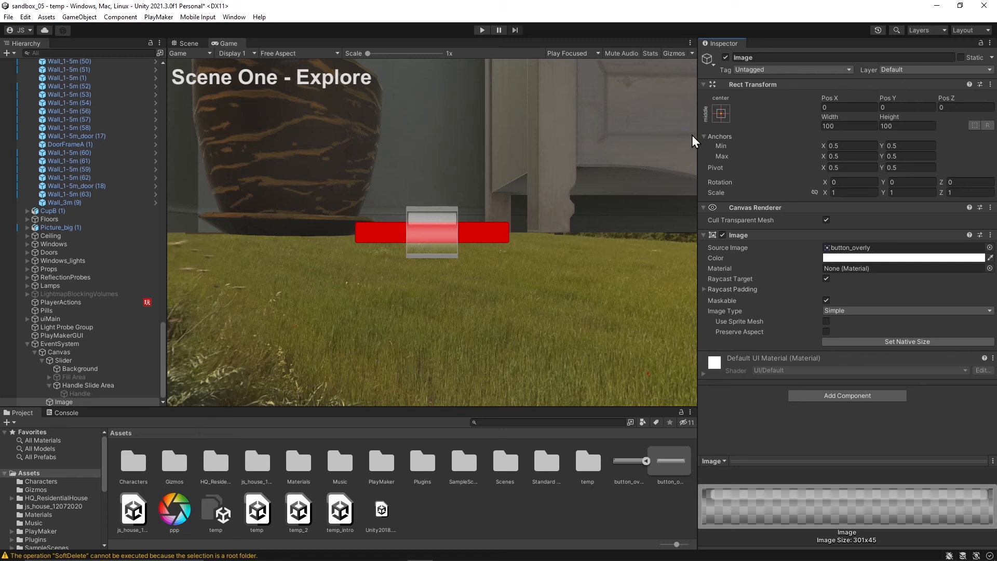
Anchor and position both the overlay Image and the Slider at the Canvas's top right corner.
click(720, 113)
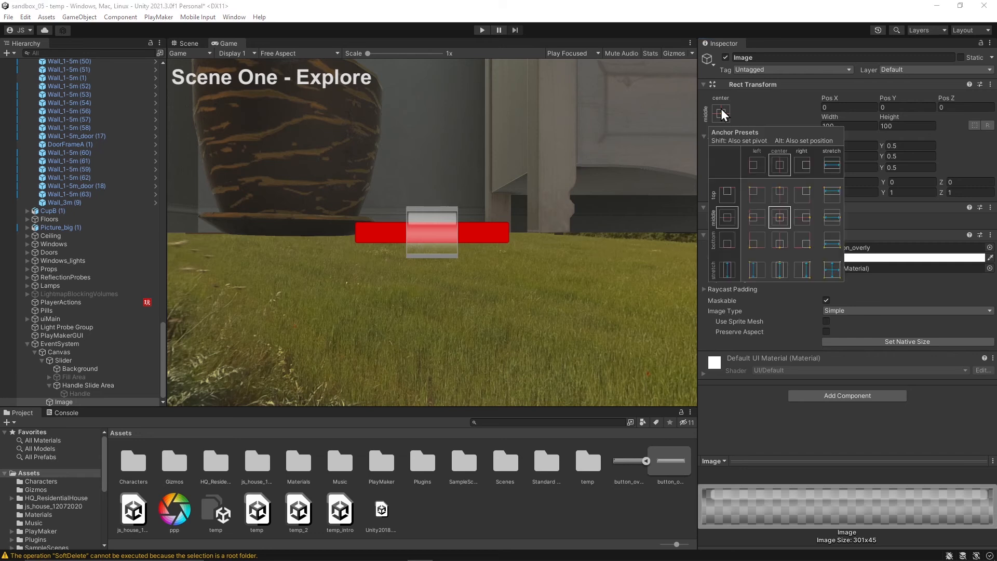
alt+click(802, 194)
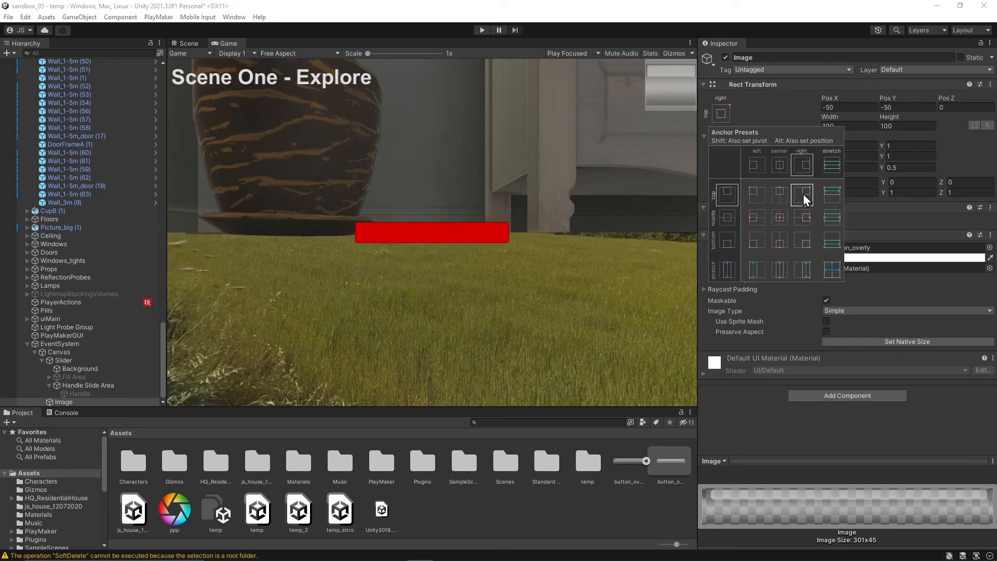
click(65, 359)
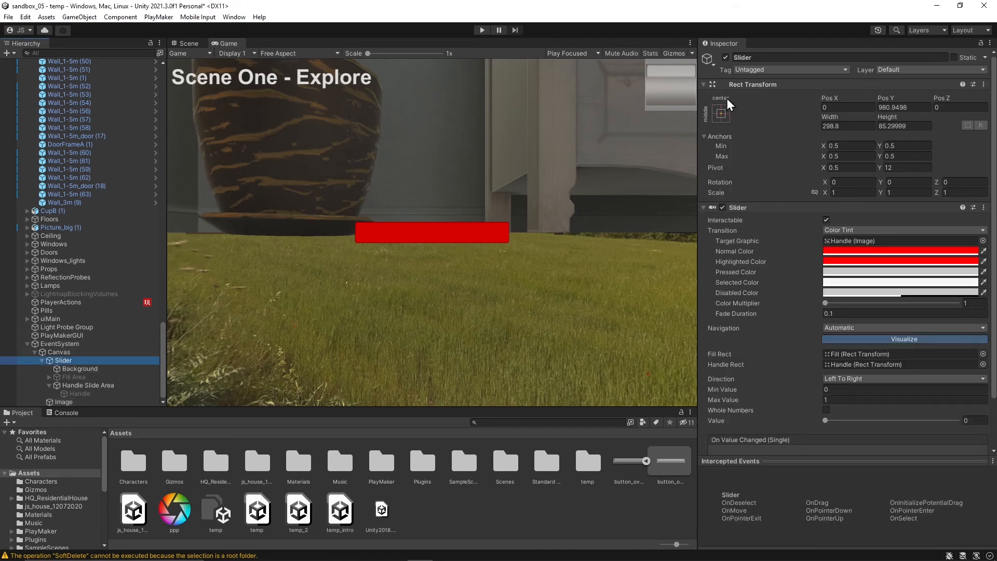
click(718, 111)
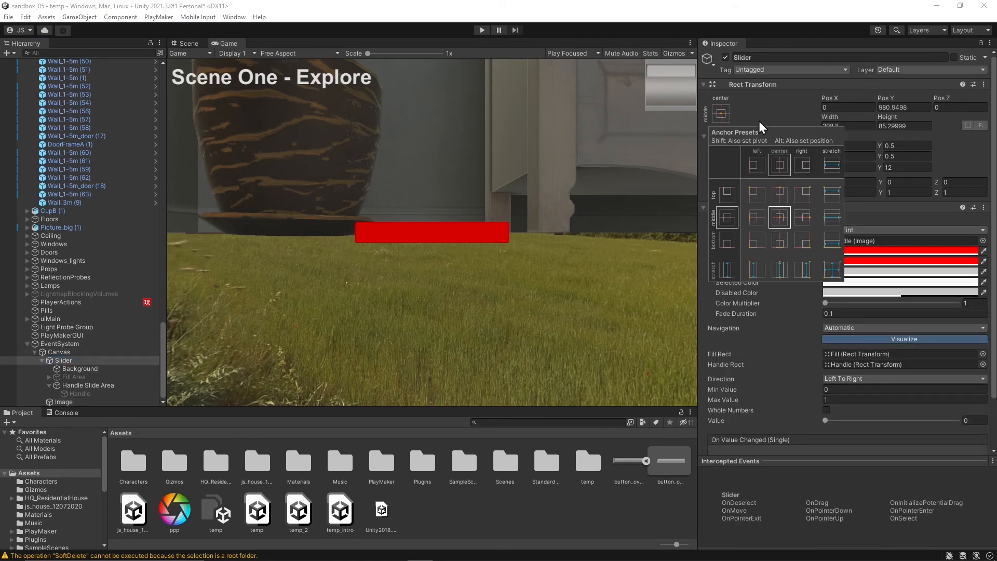
alt+click(805, 198)
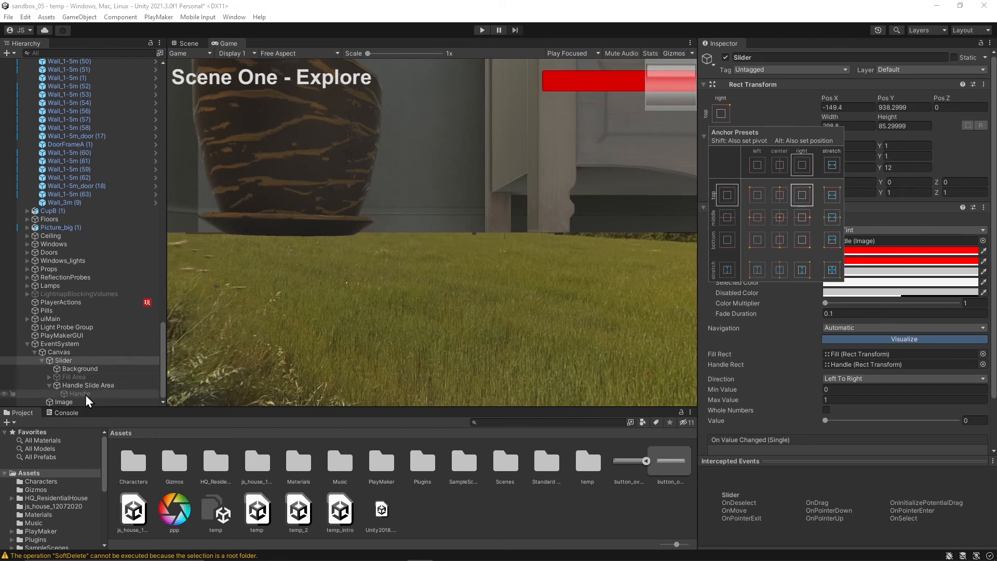
Resize and reposition the overlay Image through its Rect Transform so it covers the red Slider bar.
click(67, 402)
drag(852, 132, 742, 161)
drag(887, 98, 883, 118)
drag(829, 98, 609, 167)
Play the scene and walk the character through the house to examine the overlaid slider bar, ending with play mode stopped.
key(ctrl+p)
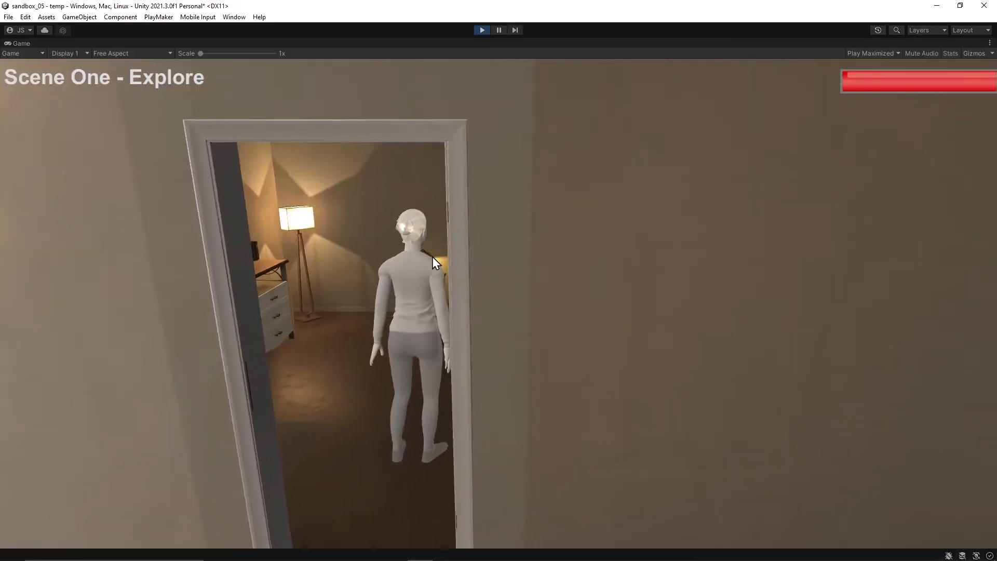
key(w)
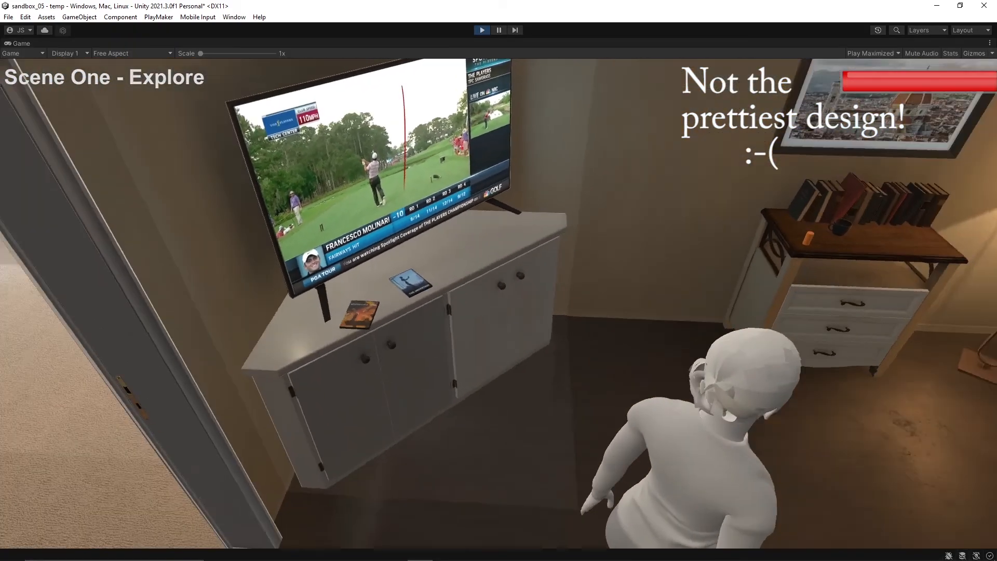
key(w)
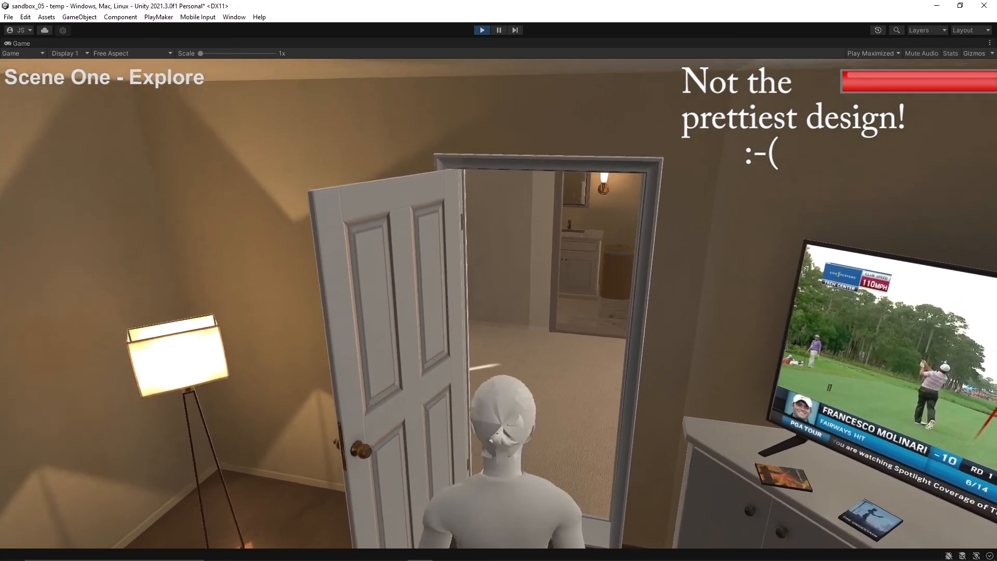
key(w)
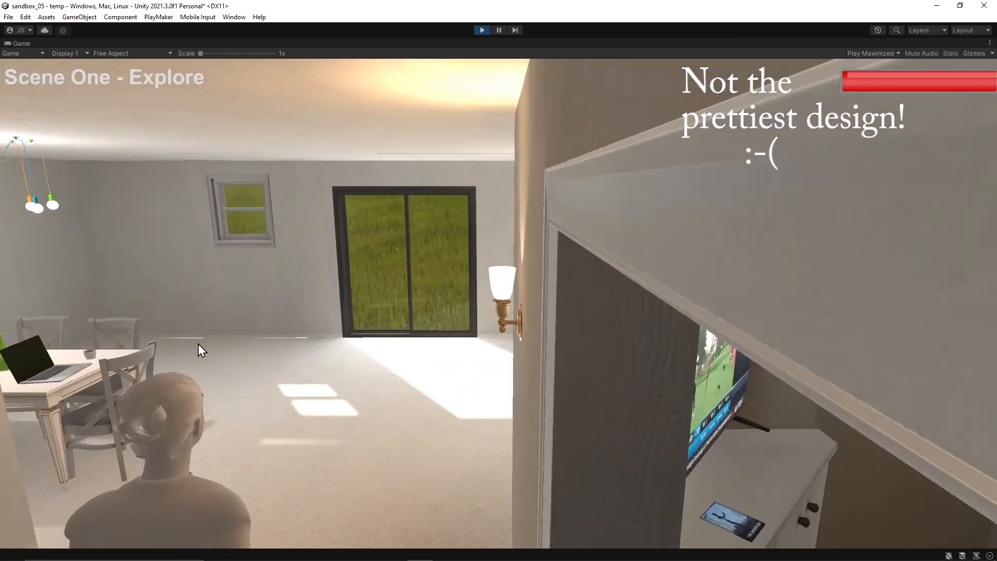
key(w)
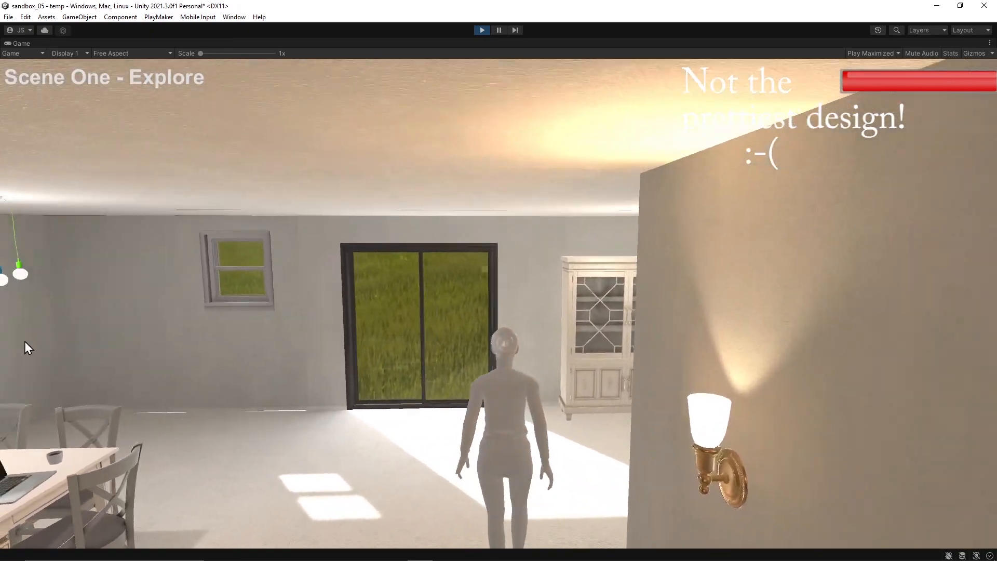
key(w)
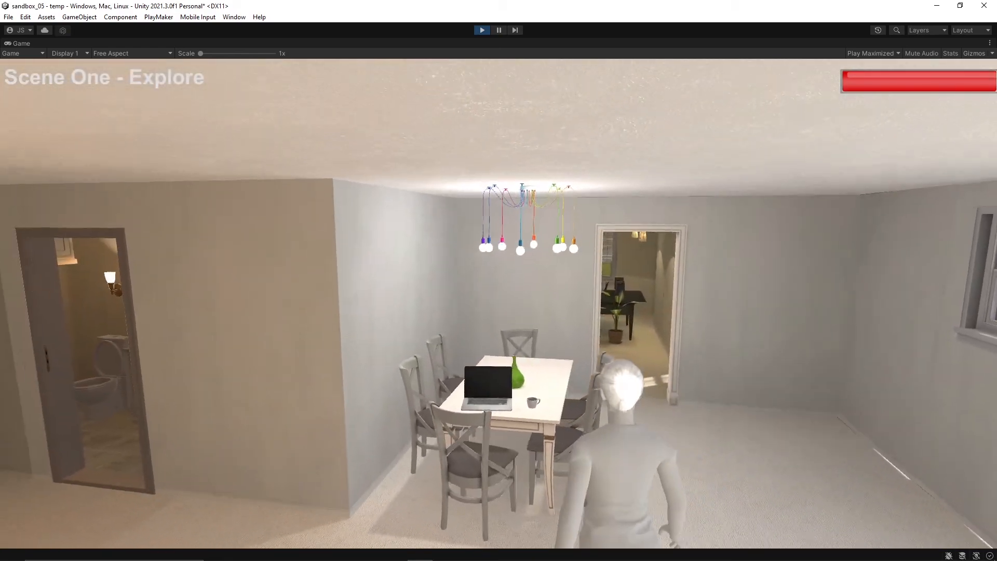
key(w)
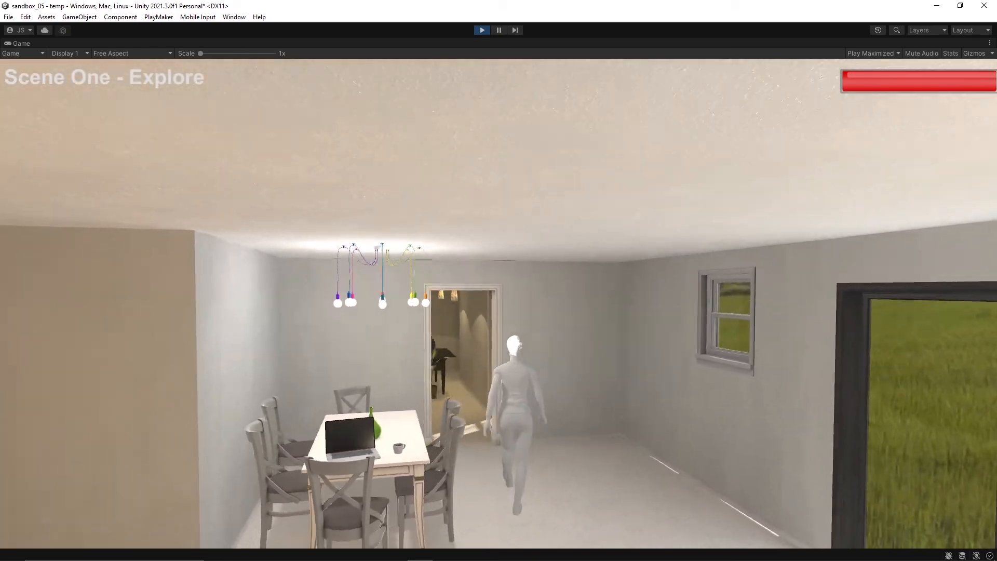
key(w)
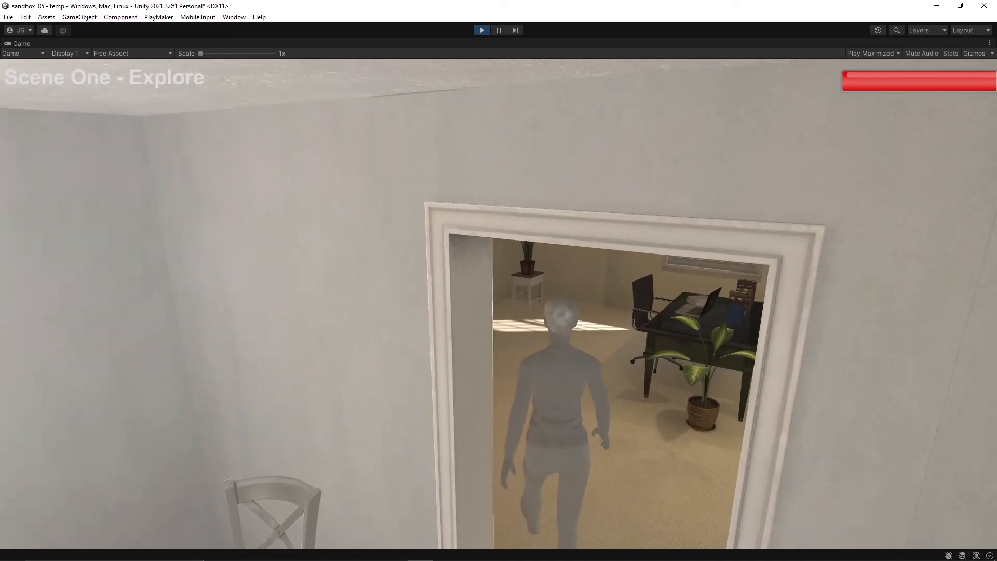
key(w)
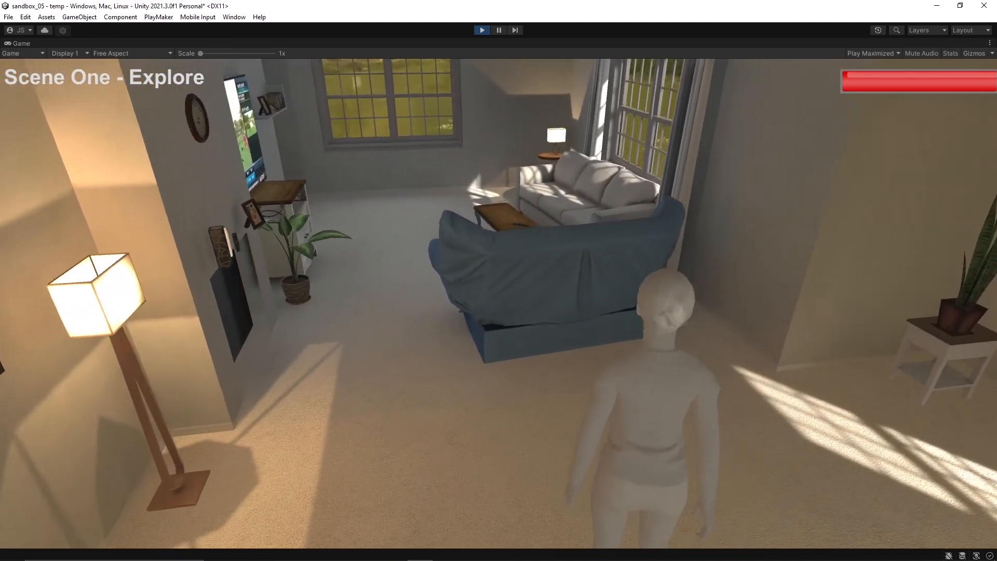
key(w)
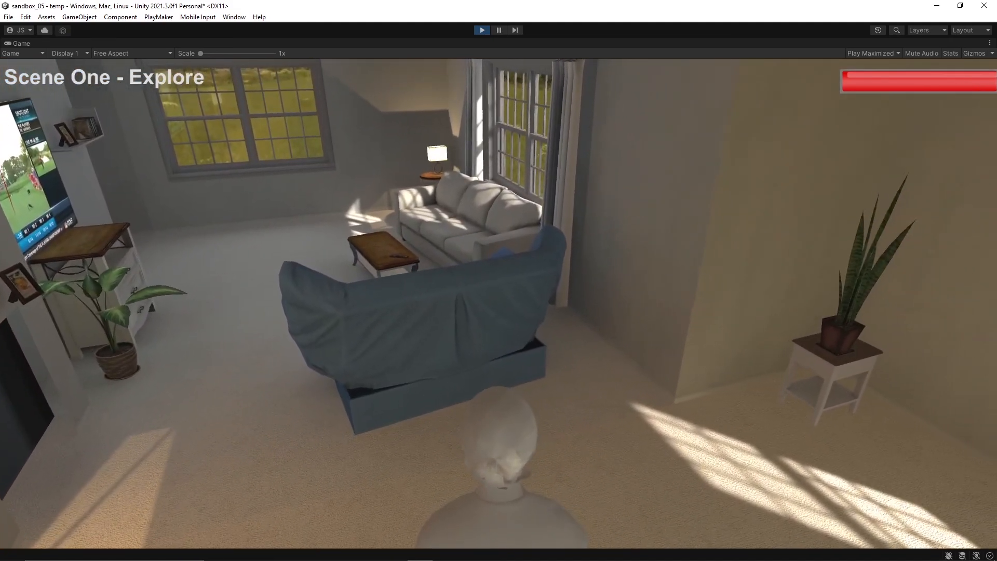
key(w)
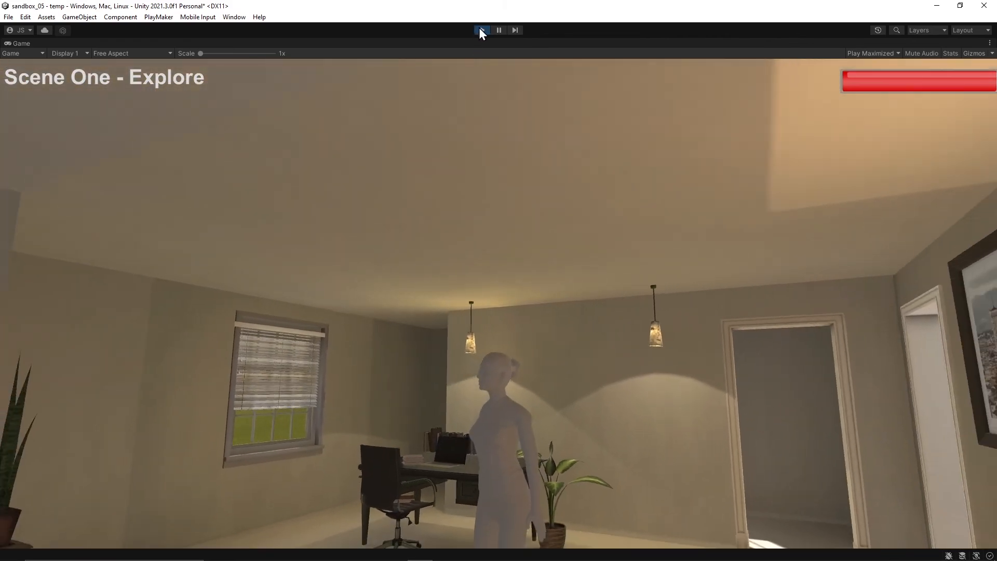
click(482, 30)
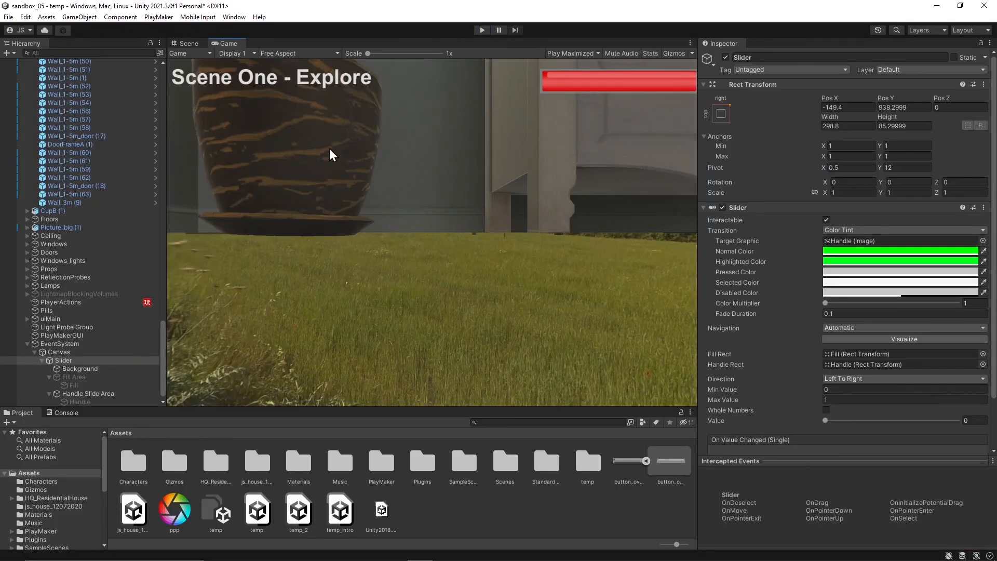